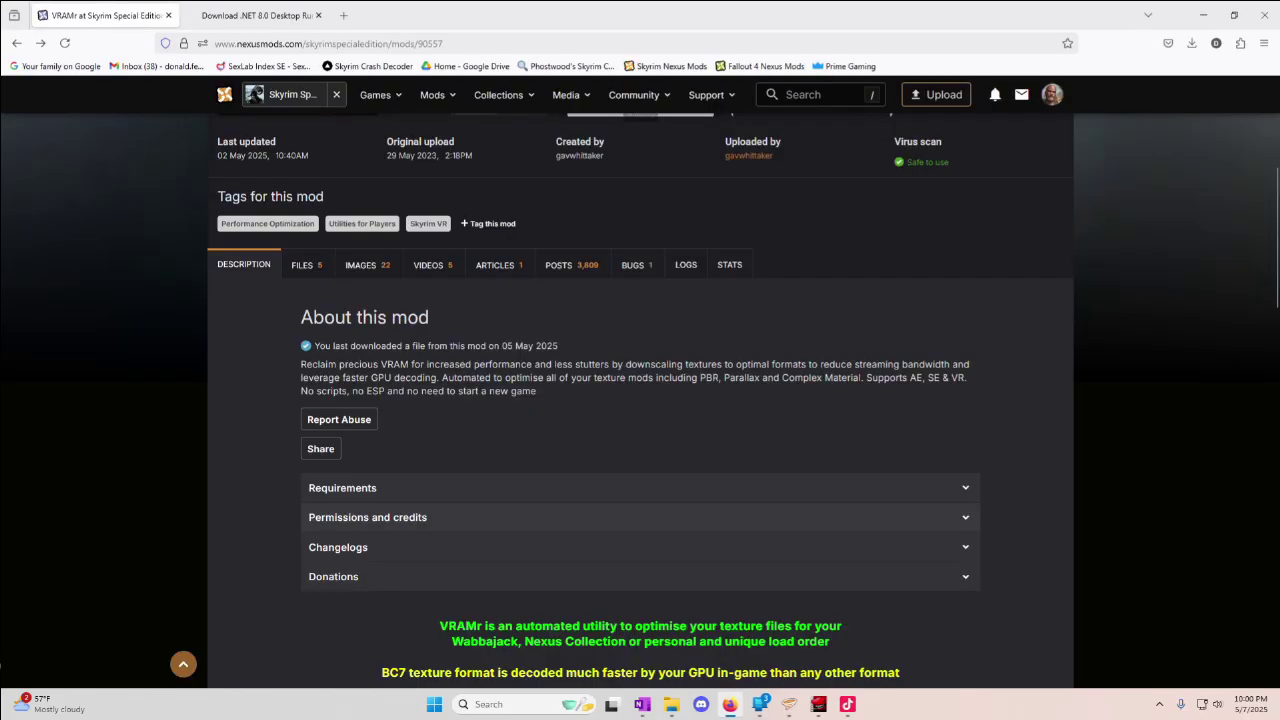
- Expand the VRAMr mod's requirements and examine the BSA Browser note and the off-site .NET and C++ runtime entries
scroll(436, 485, "up", 2)
scroll(436, 485, "down", 2)
left_click(436, 487)
scroll(436, 485, "down", 1)
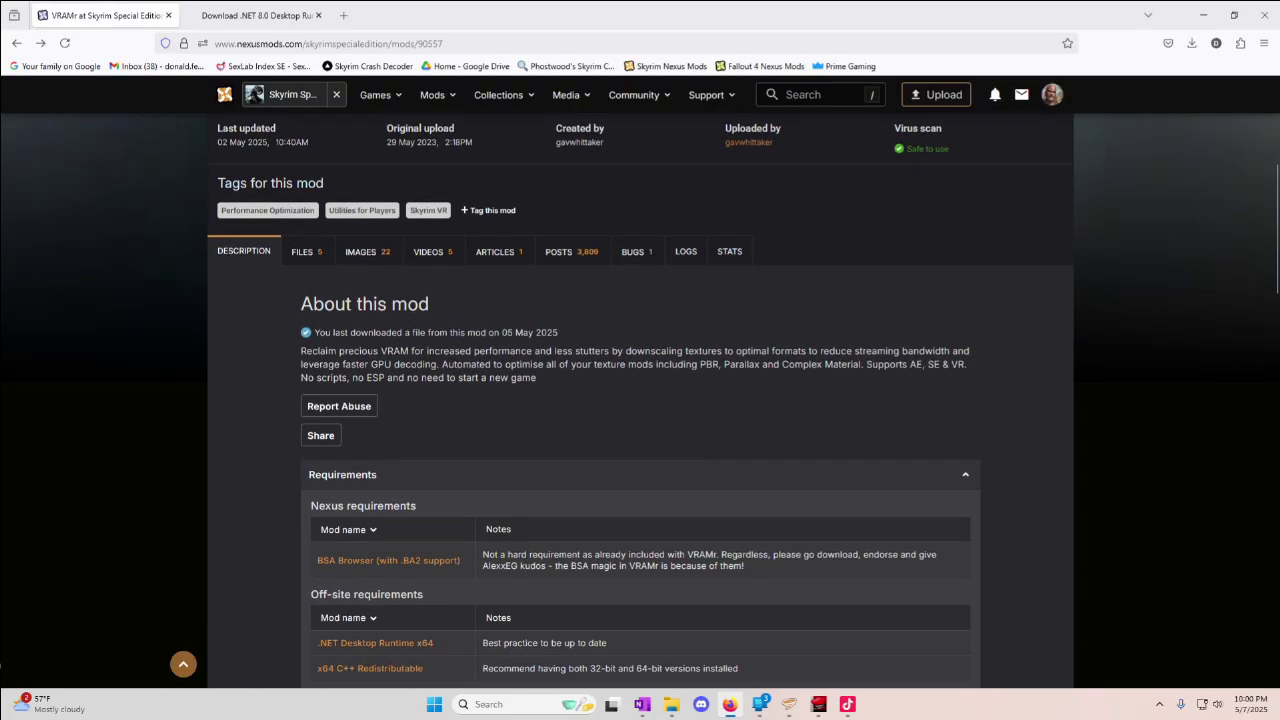
scroll(640, 450, "down", 2)
left_click_drag(483, 440, 744, 452)
scroll(621, 452, "down", 1)
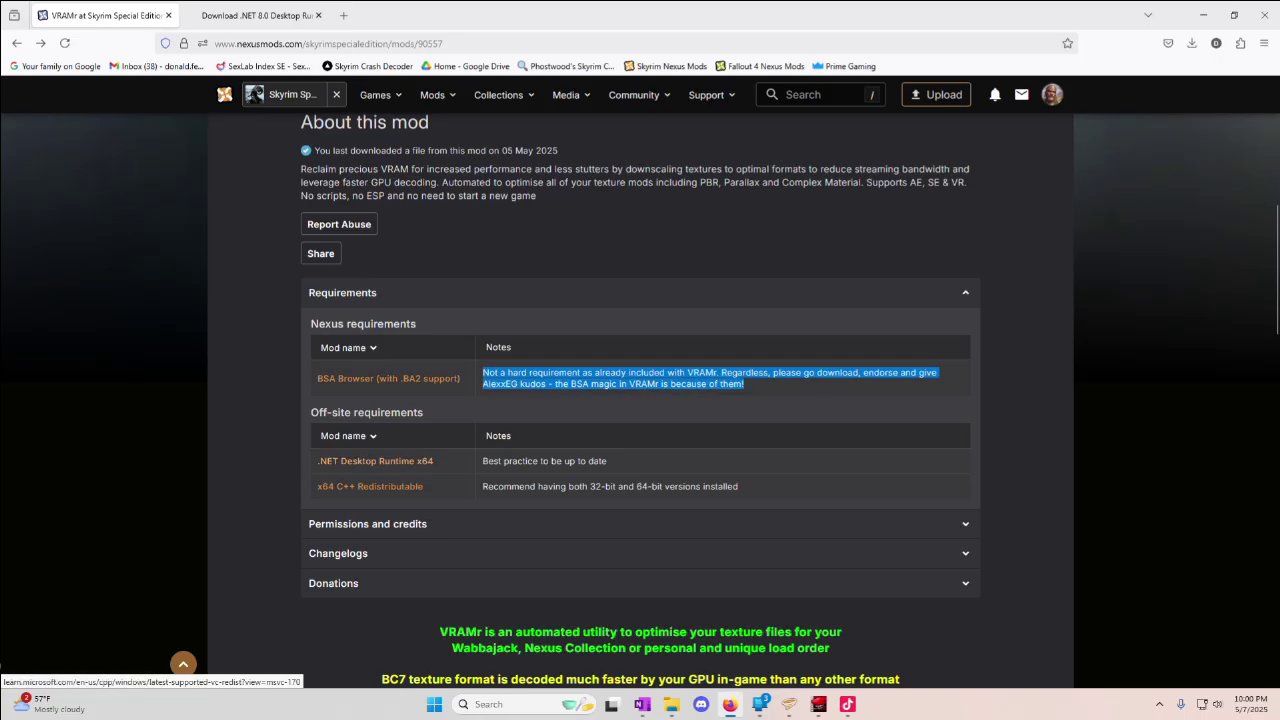
left_click_drag(427, 486, 317, 486)
left_click(1, 665)
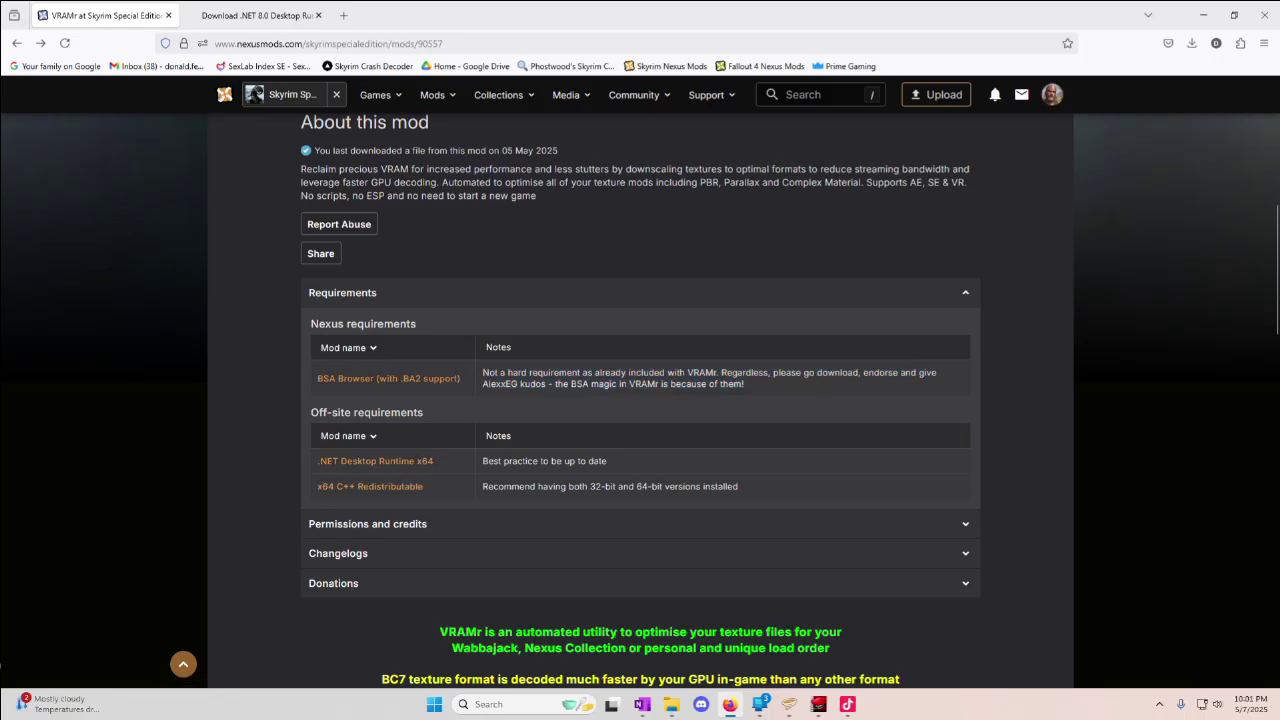
left_click_drag(436, 461, 317, 461)
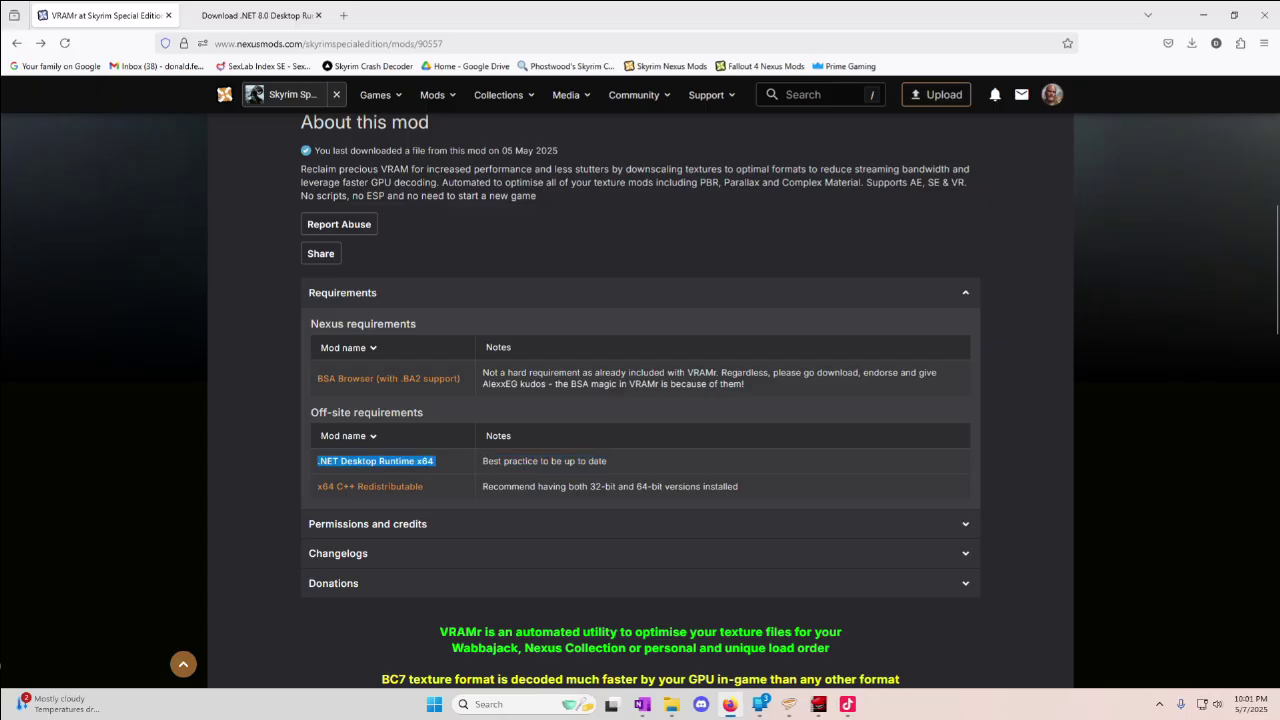
- Download and run the Windows x64 installer of .NET Desktop Runtime 8.0.15, cancelling its Modify Setup dialog
left_click(256, 15)
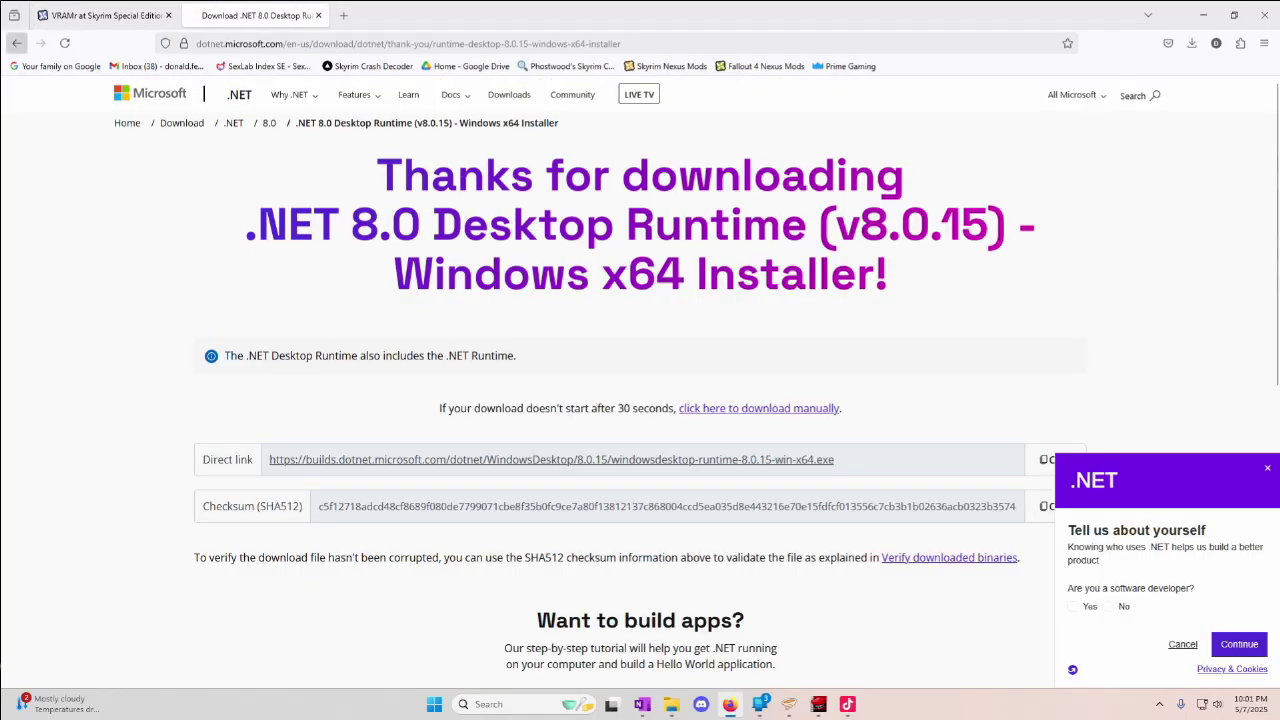
key("alt+Left")
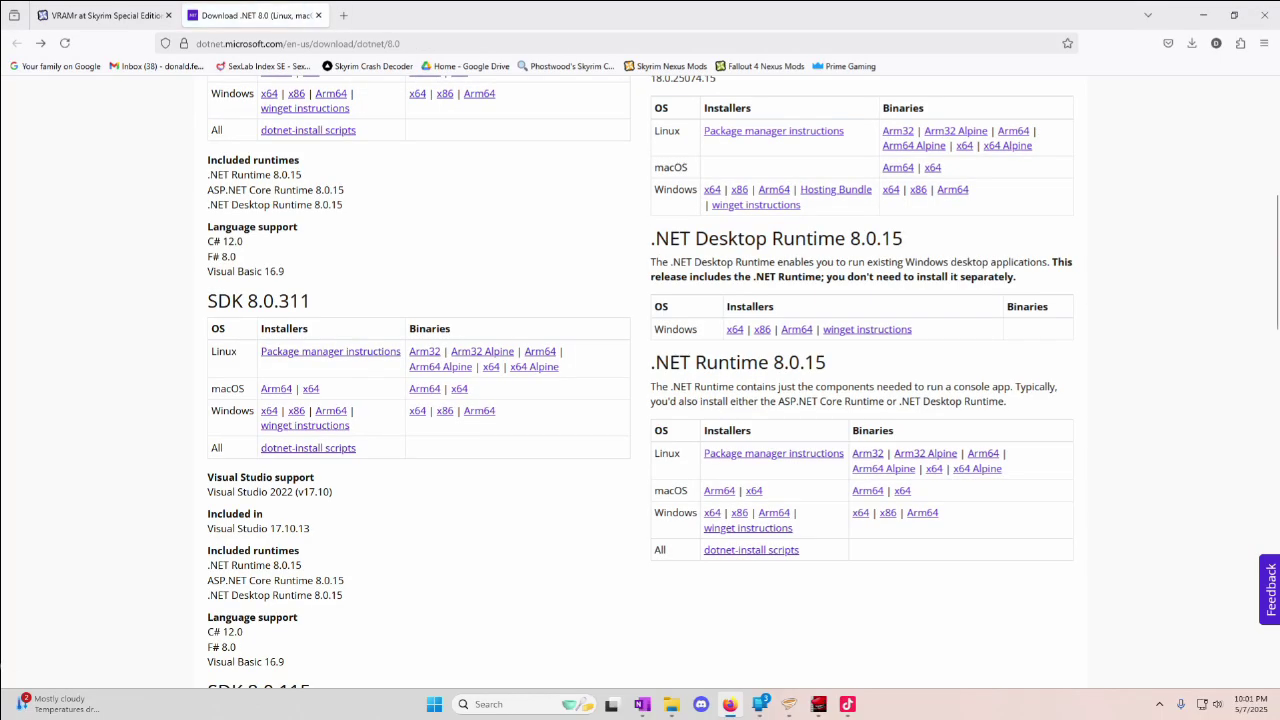
mouse_move(500, 238)
left_mouse_down()
mouse_move(798, 277)
mouse_move(776, 306)
mouse_move(690, 218)
mouse_move(500, 238)
left_mouse_up()
left_click_drag(651, 238, 912, 329)
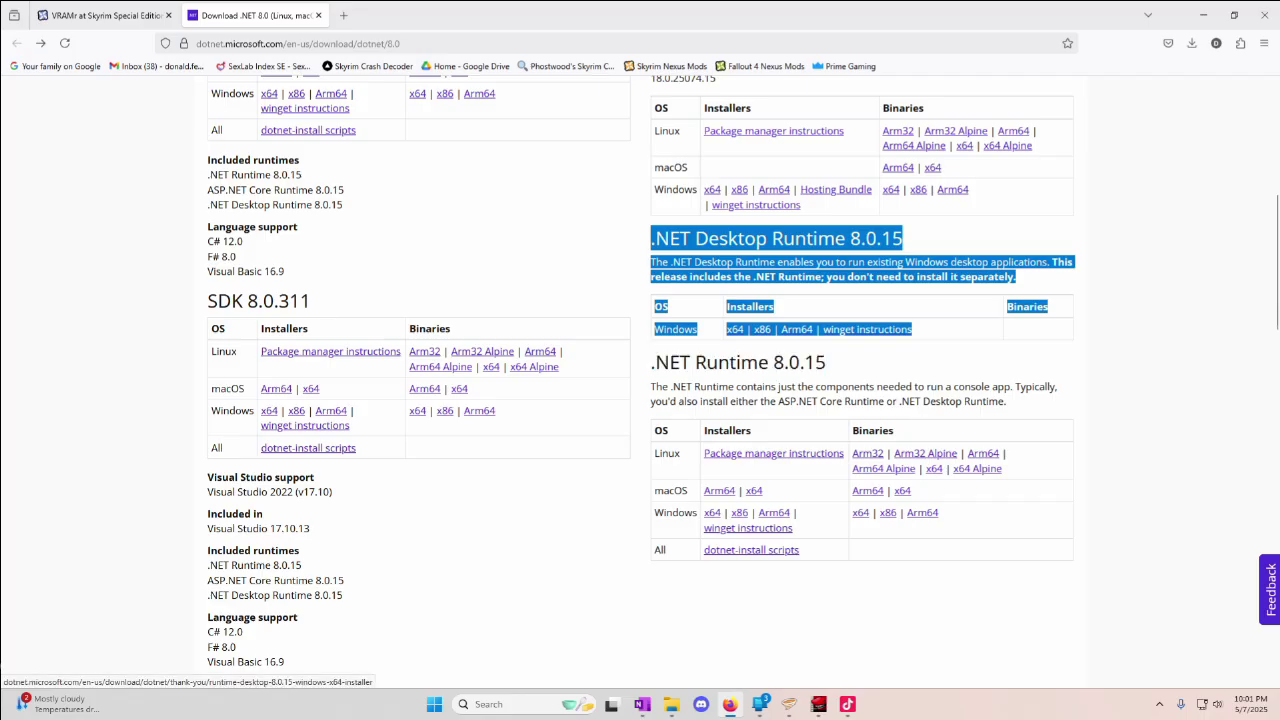
left_click(735, 329)
left_click(1053, 77)
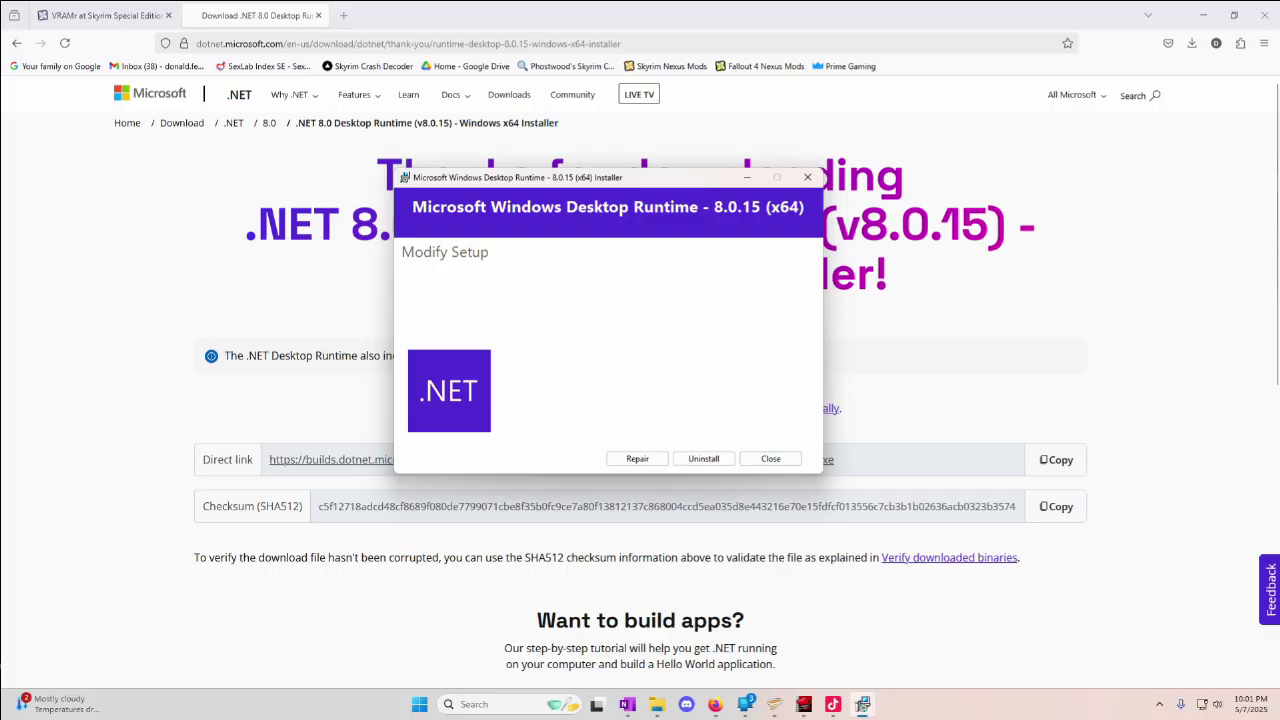
left_click(770, 458)
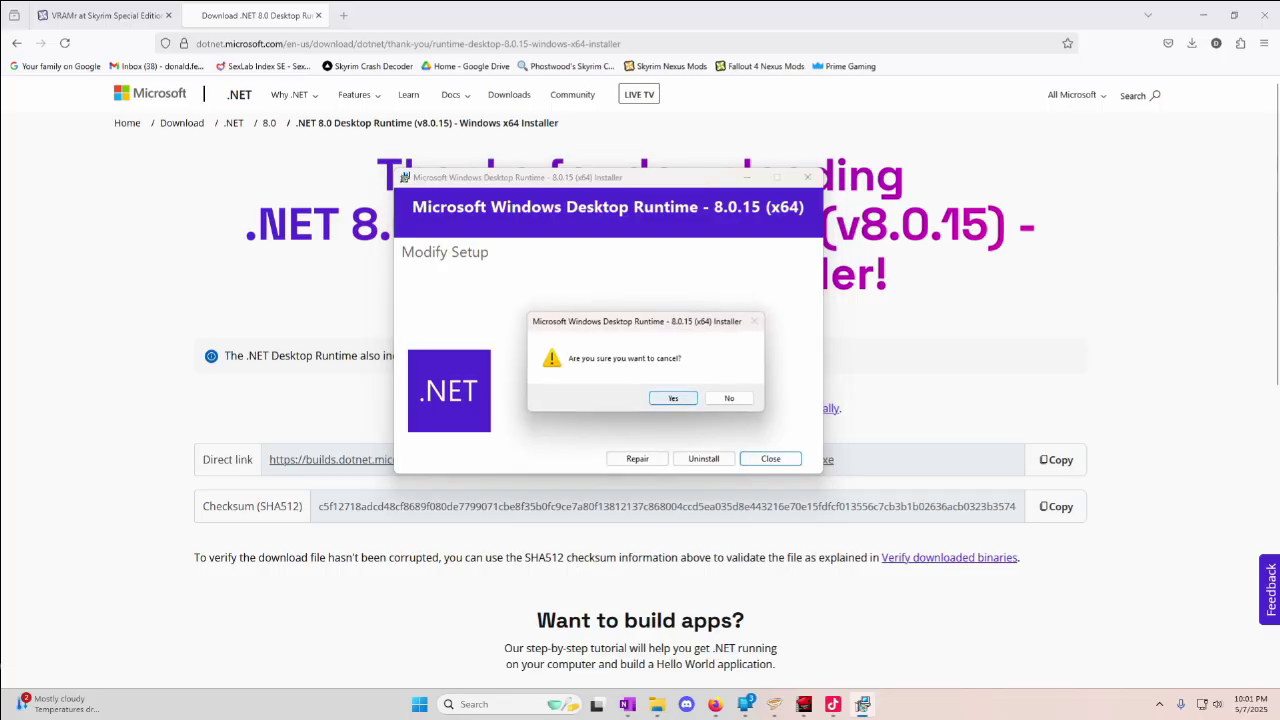
left_click(672, 397)
- Return to the VRAMr mod page and download the VRAMr v14.74 main file through the mod manager
left_click(104, 15)
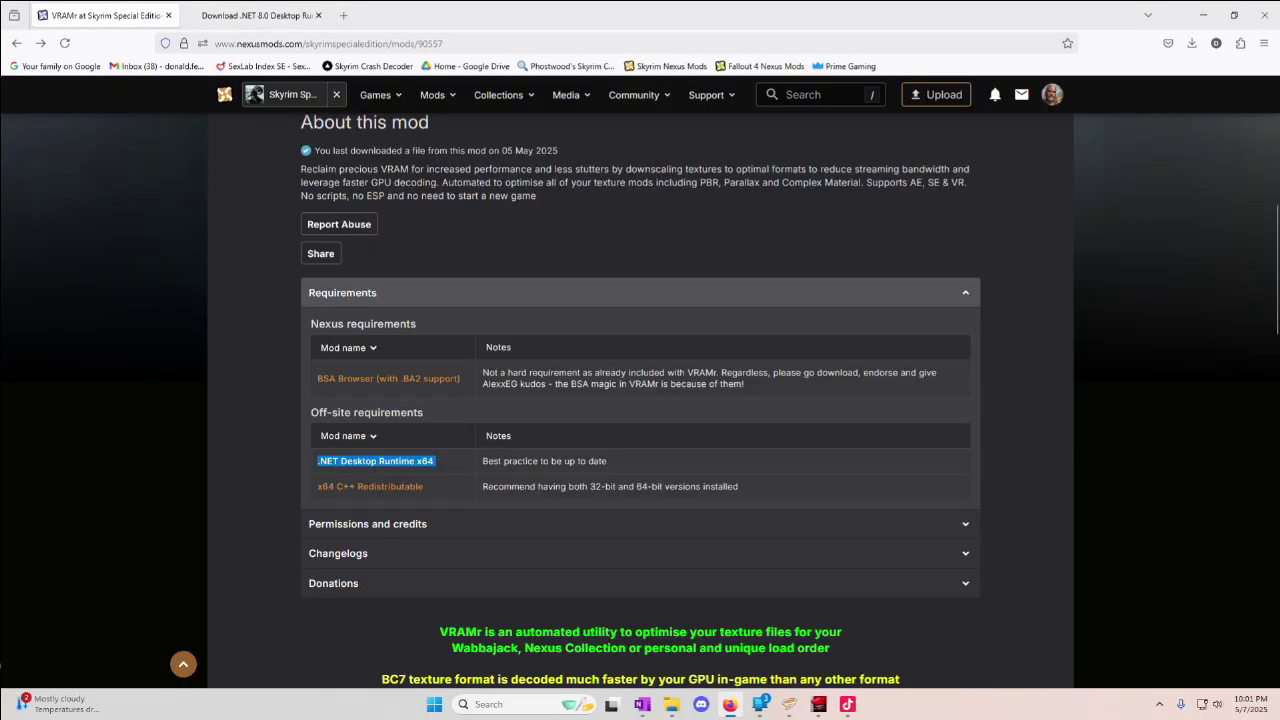
scroll(369, 204, "up", 2)
left_click(369, 204)
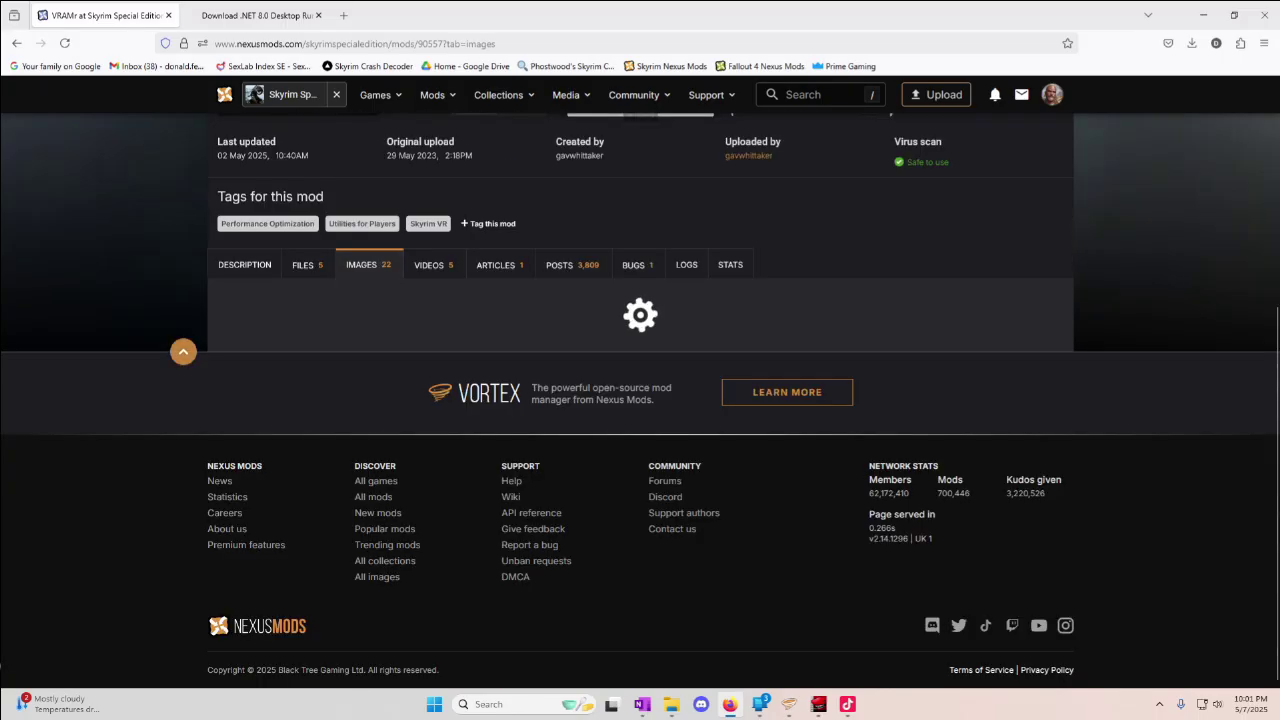
left_click(308, 264)
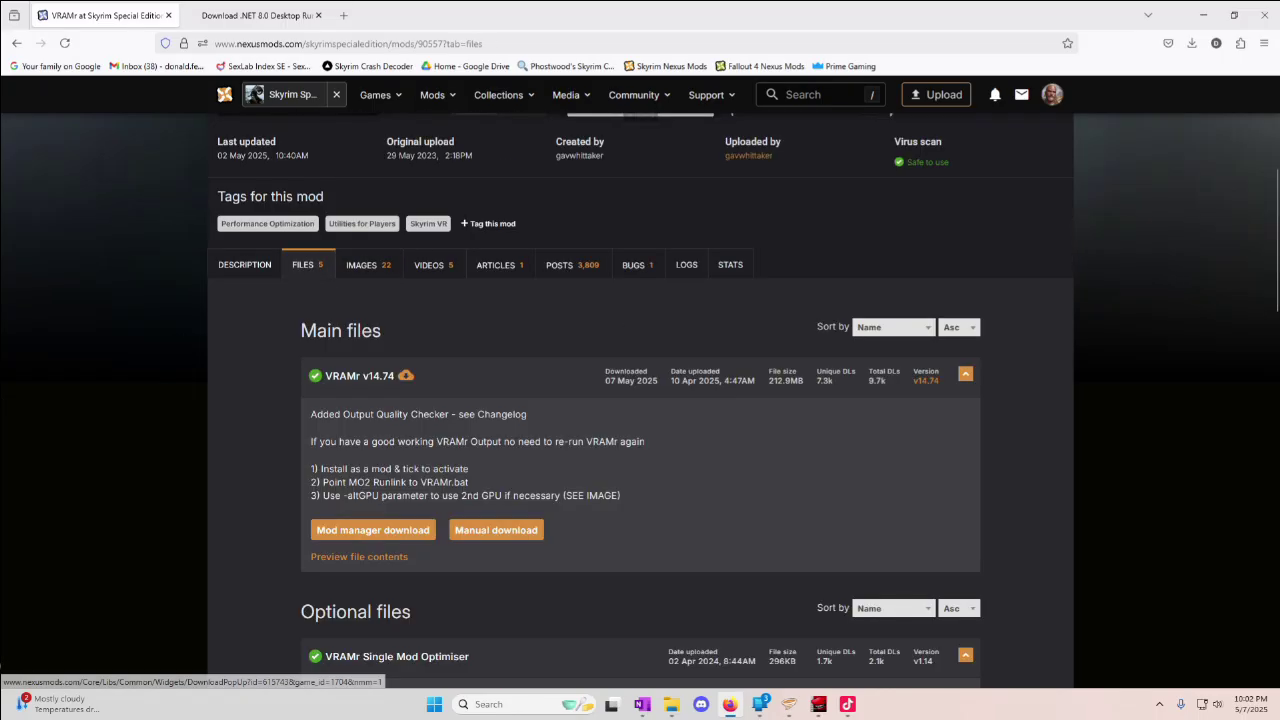
left_click(372, 530)
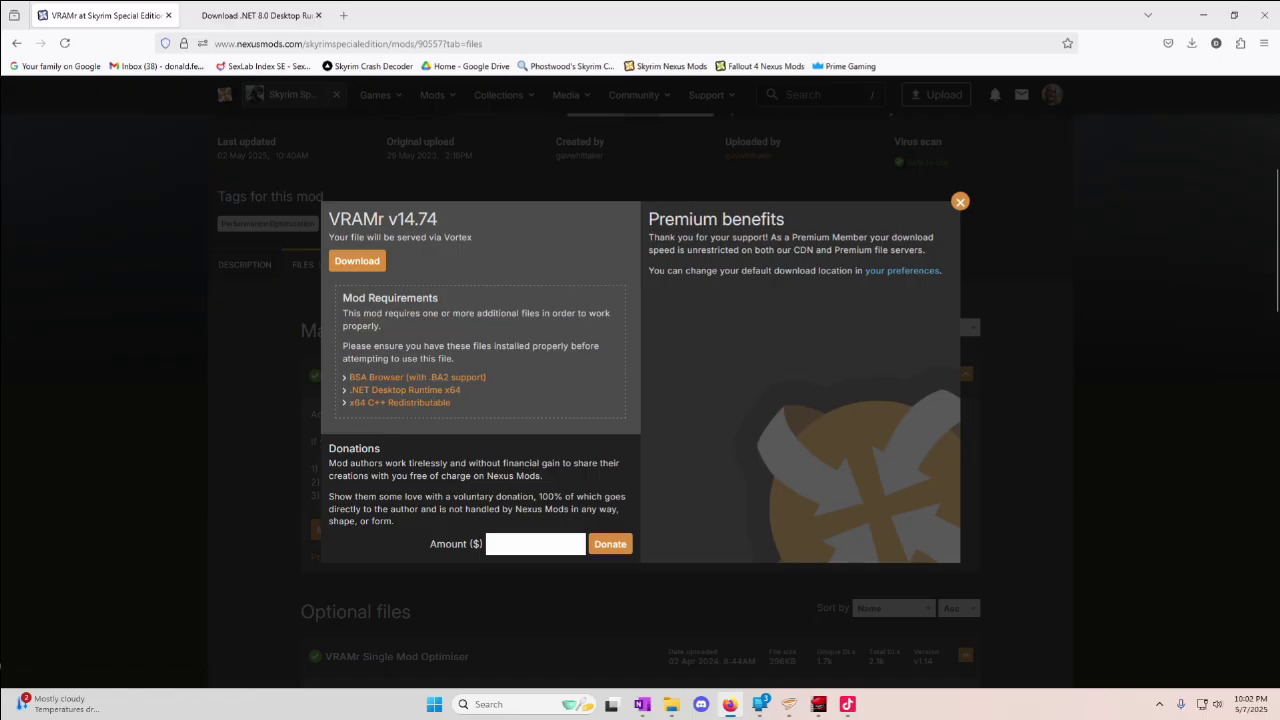
left_click(357, 260)
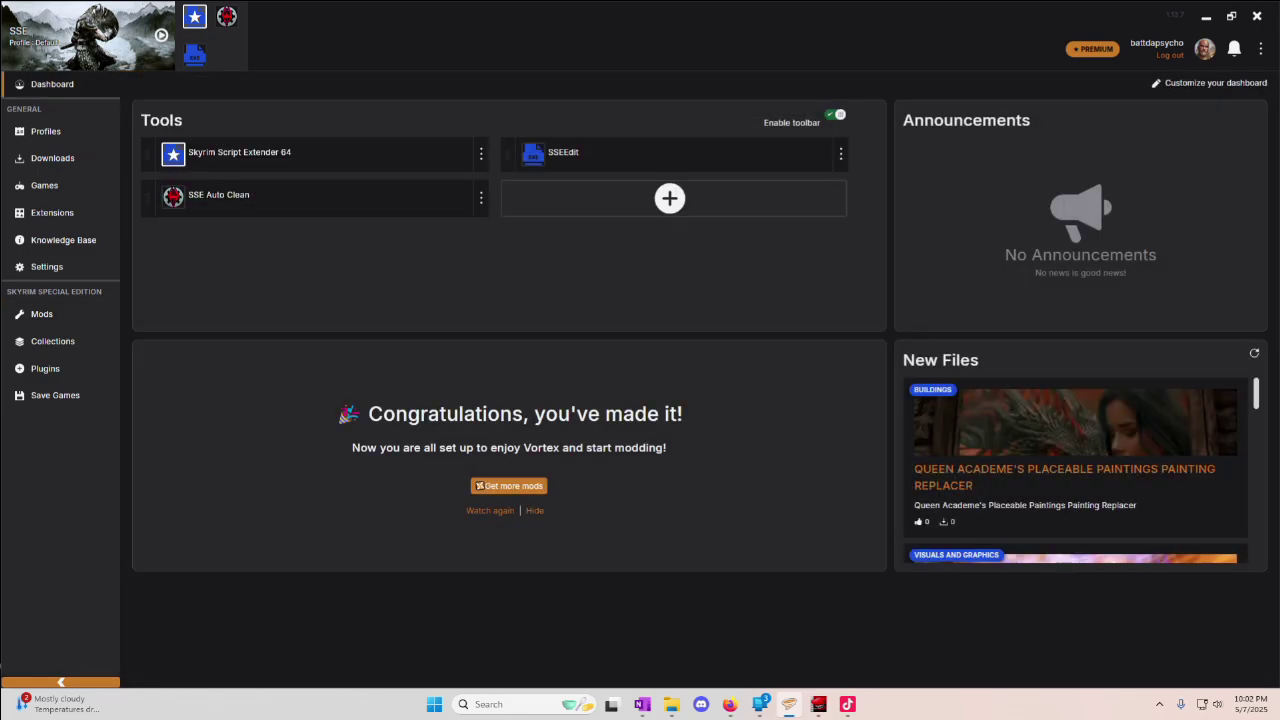
- Add a new custom tool named VRAMr to the Vortex dashboard
left_click(669, 198)
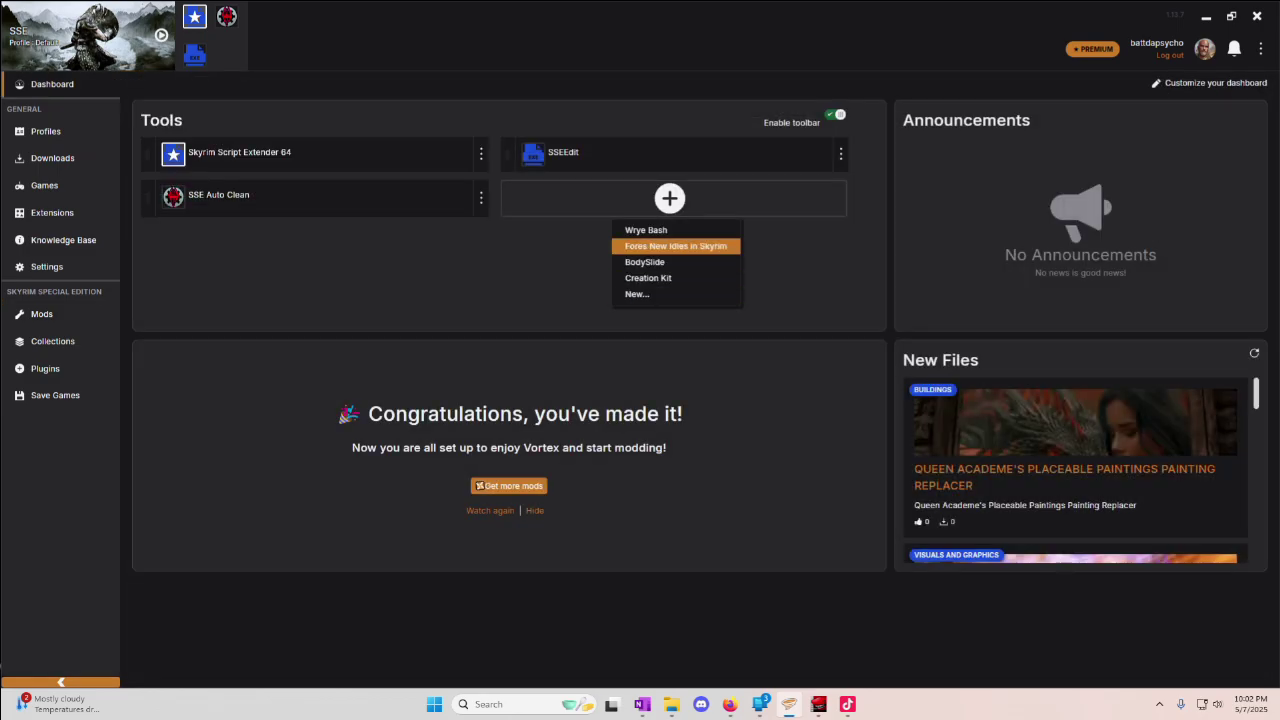
left_click(637, 294)
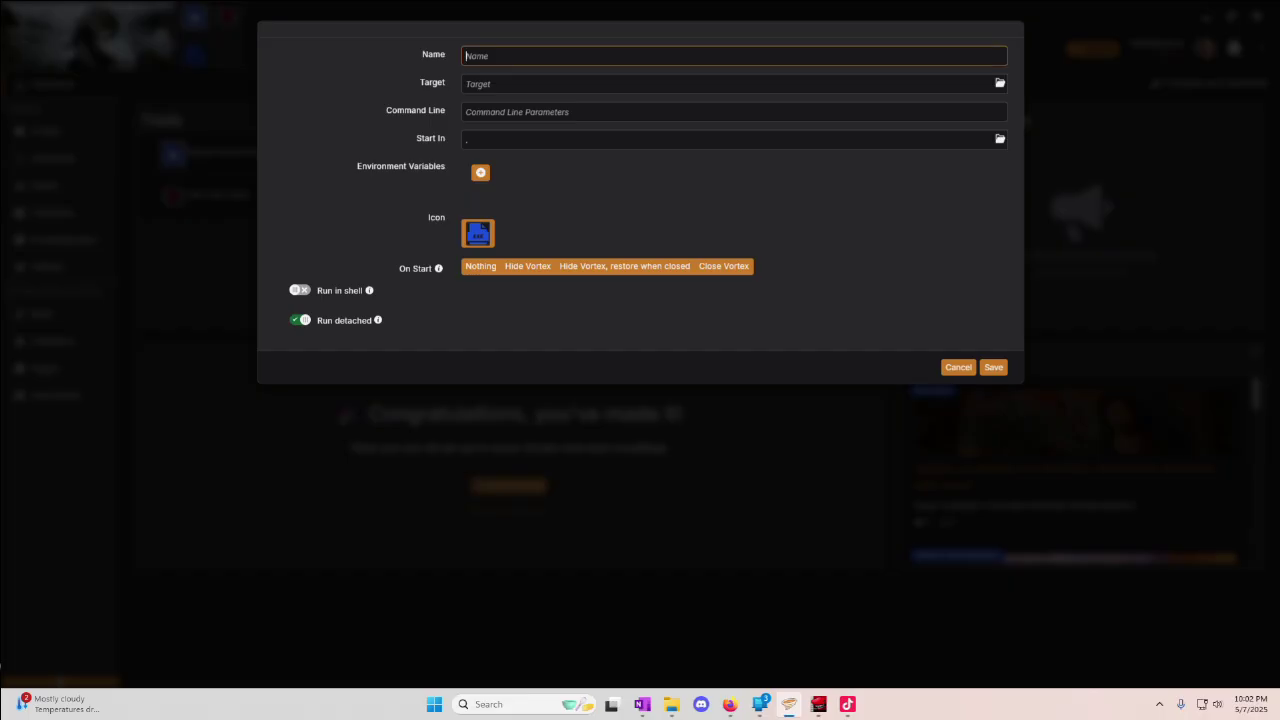
type("VRMA")
key("BackSpace")
type("AMr")
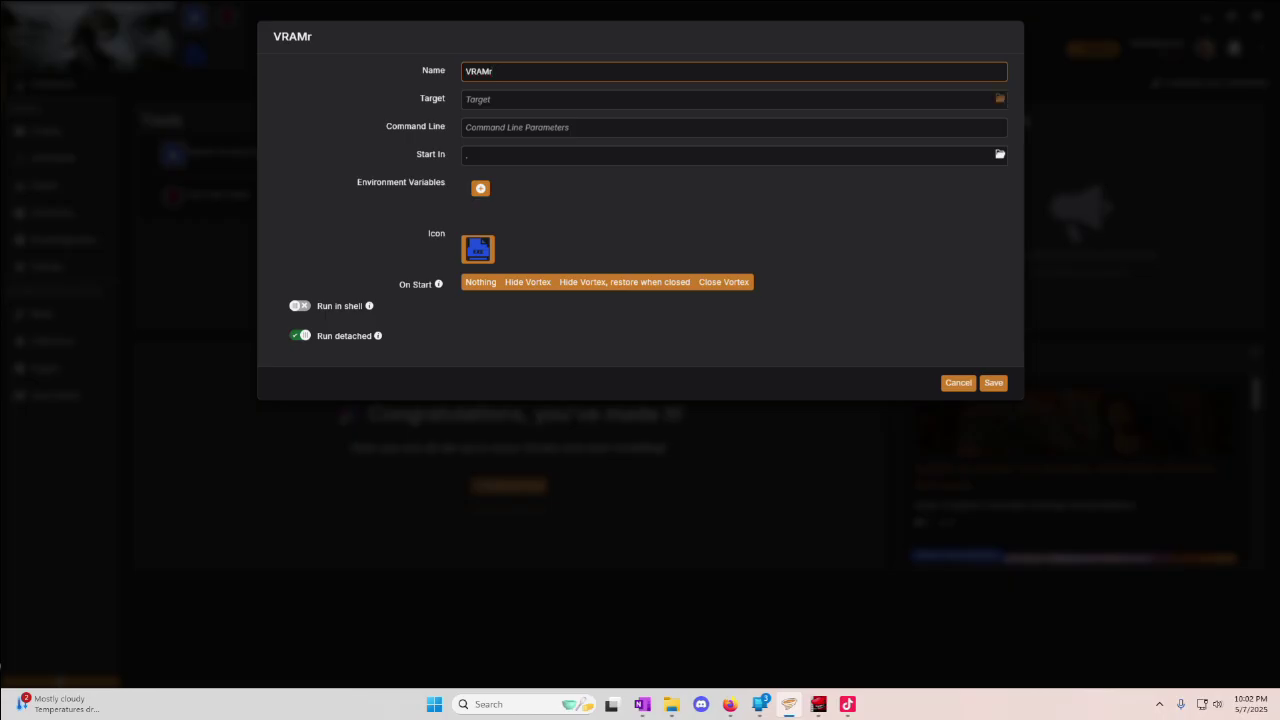
- Set the tool's target to VRAMr.bat in Skyrim Special Edition\Data\VRAMr and save the tool
left_click(1000, 98)
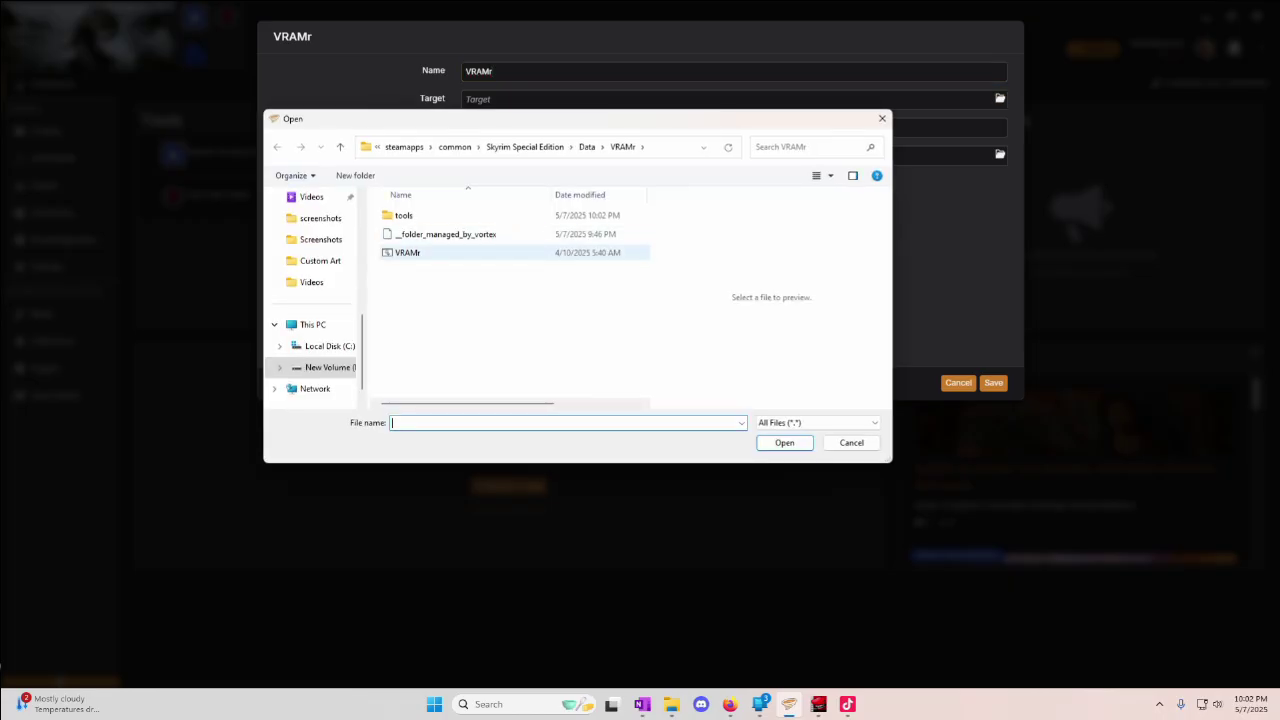
left_click(525, 147)
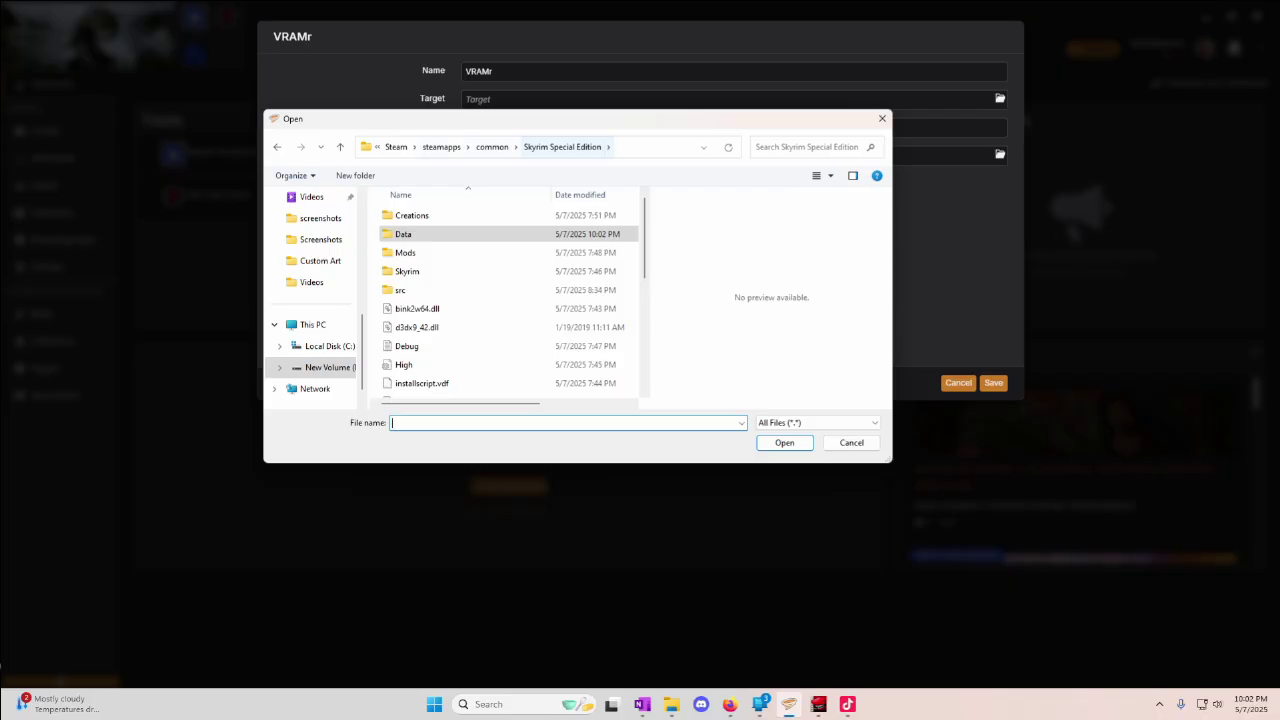
left_click(403, 234)
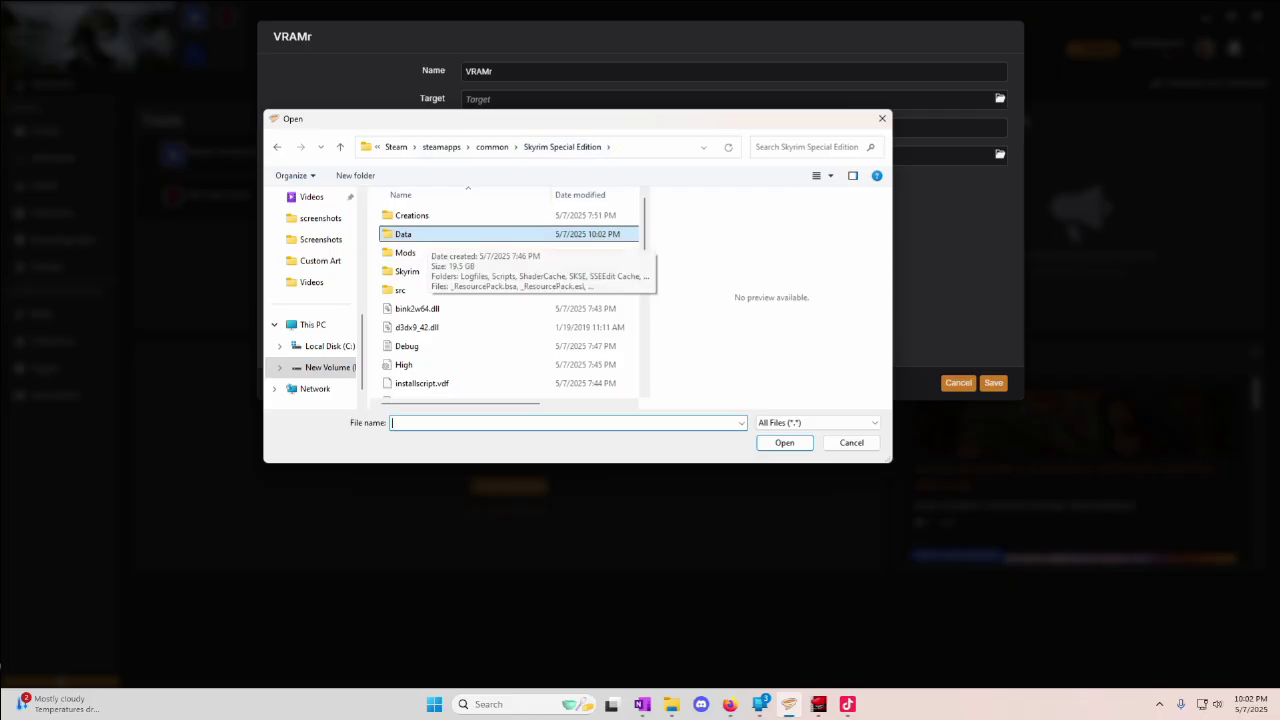
double_click(403, 234)
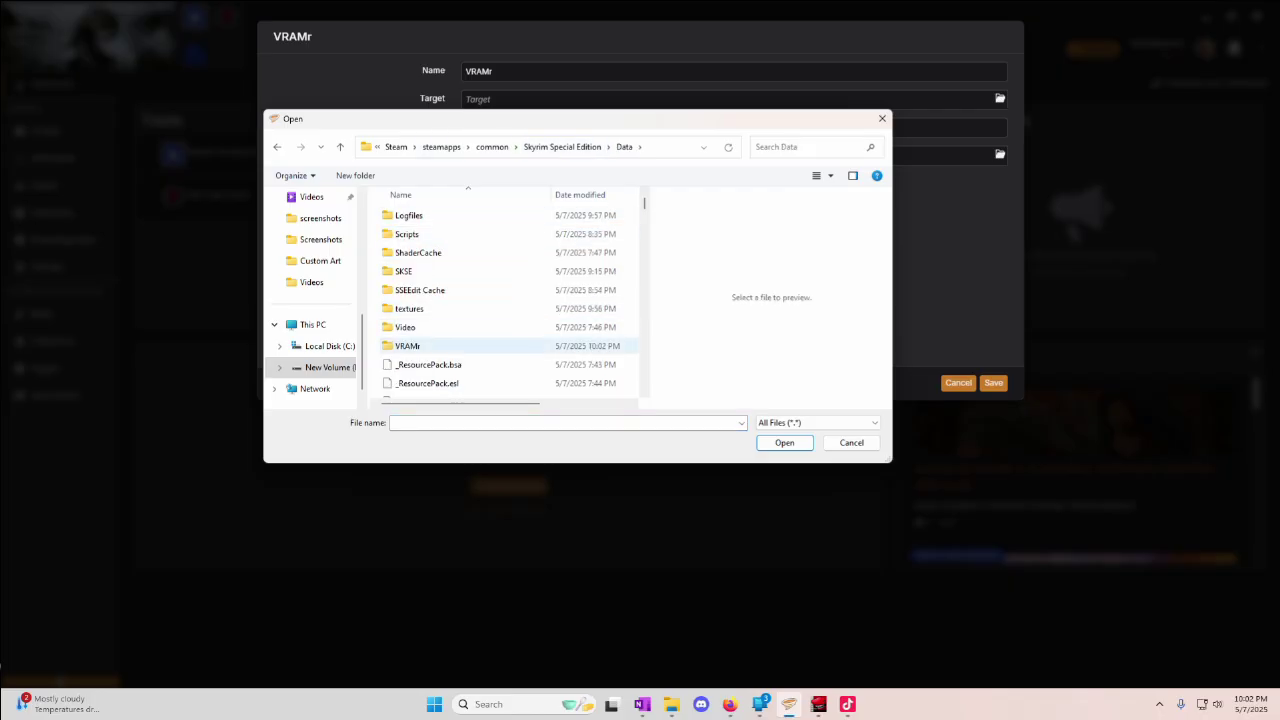
double_click(407, 345)
left_click(407, 252)
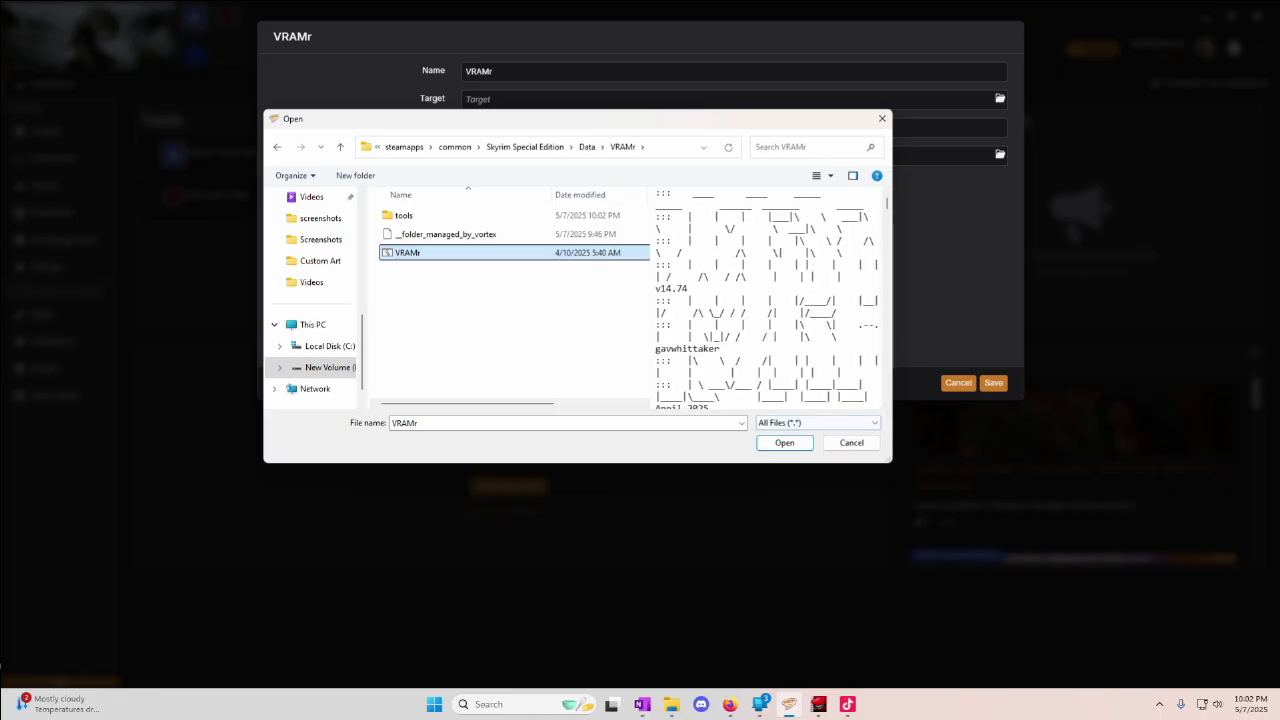
left_click(784, 442)
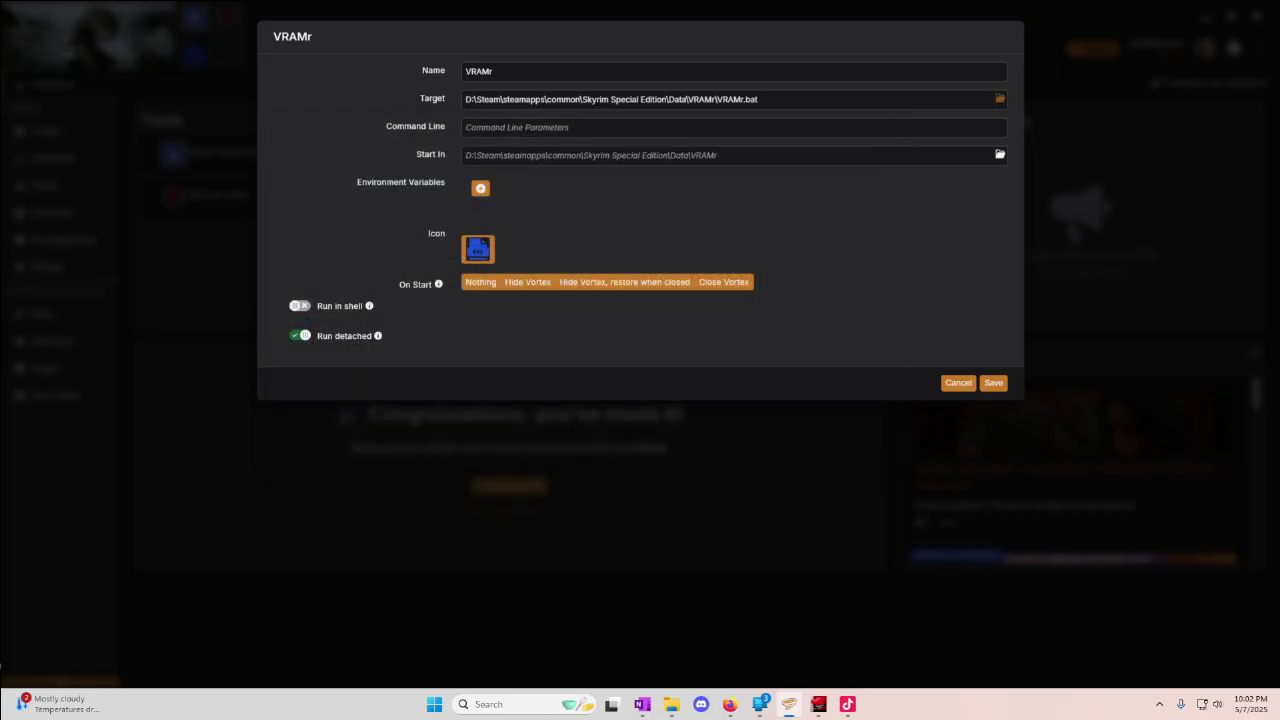
left_click(993, 382)
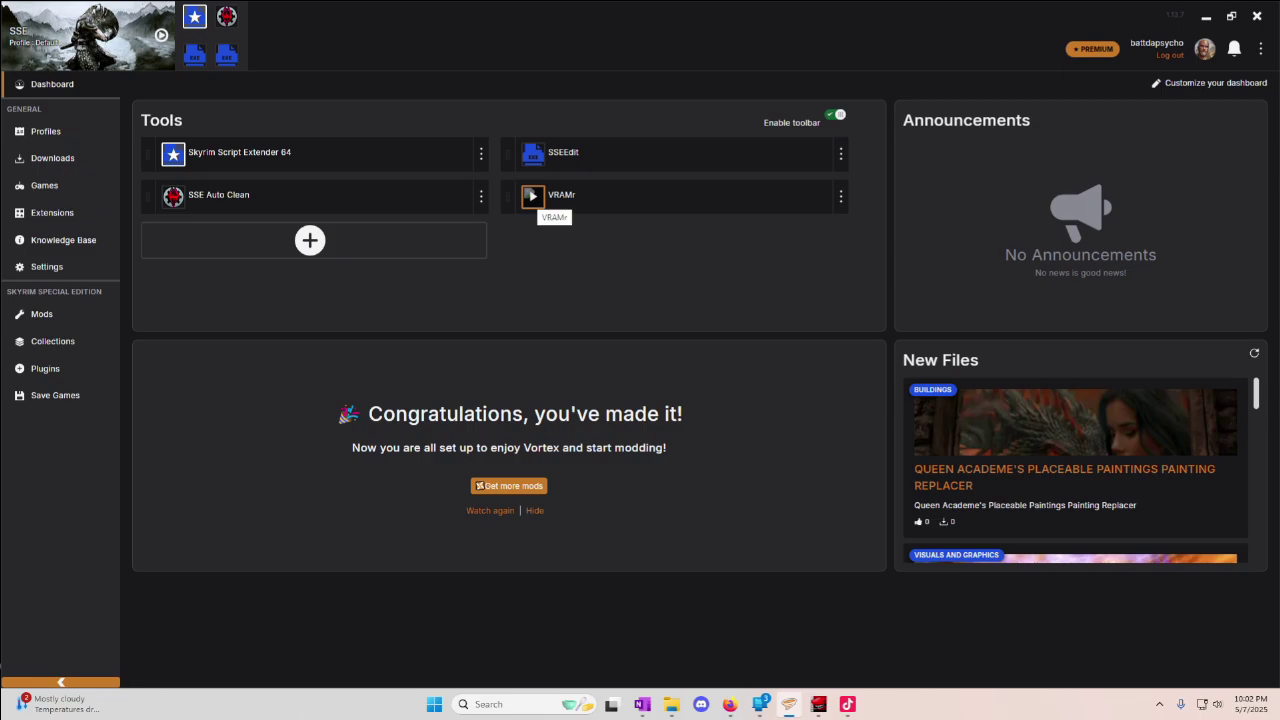
- Check the status of the installed mods in the mod list and return to the dashboard
left_click(41, 314)
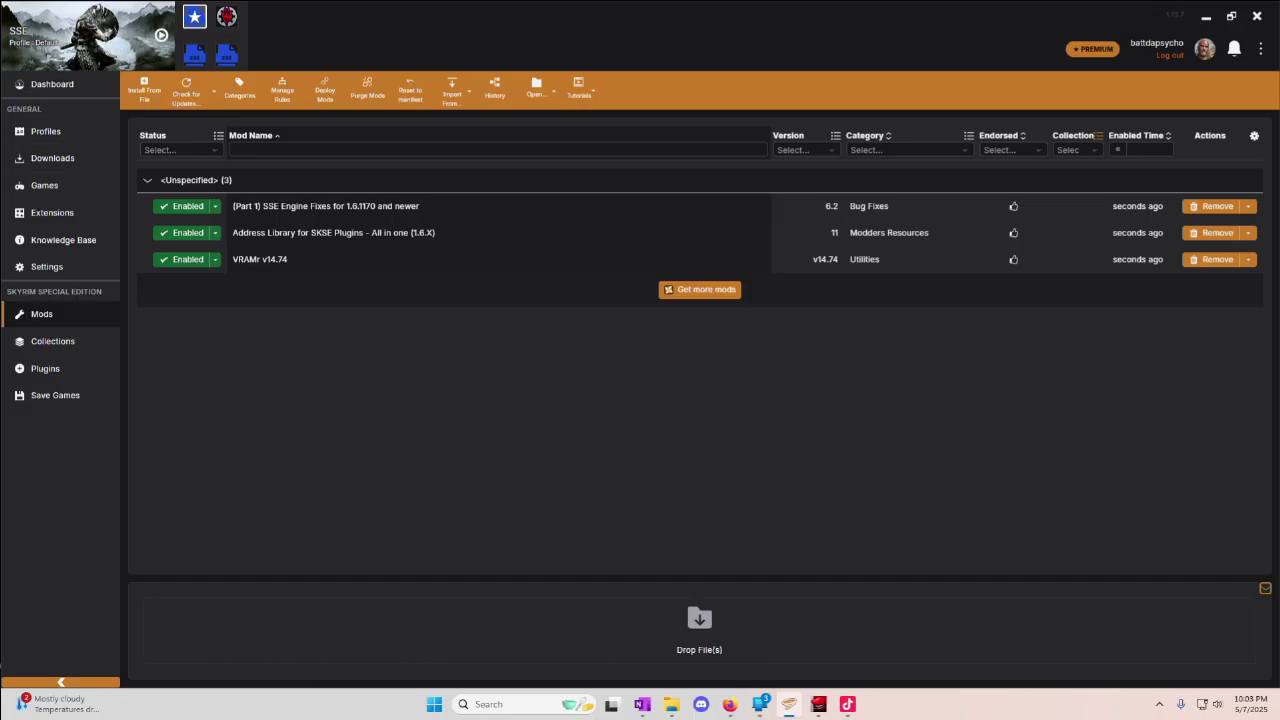
left_click(52, 84)
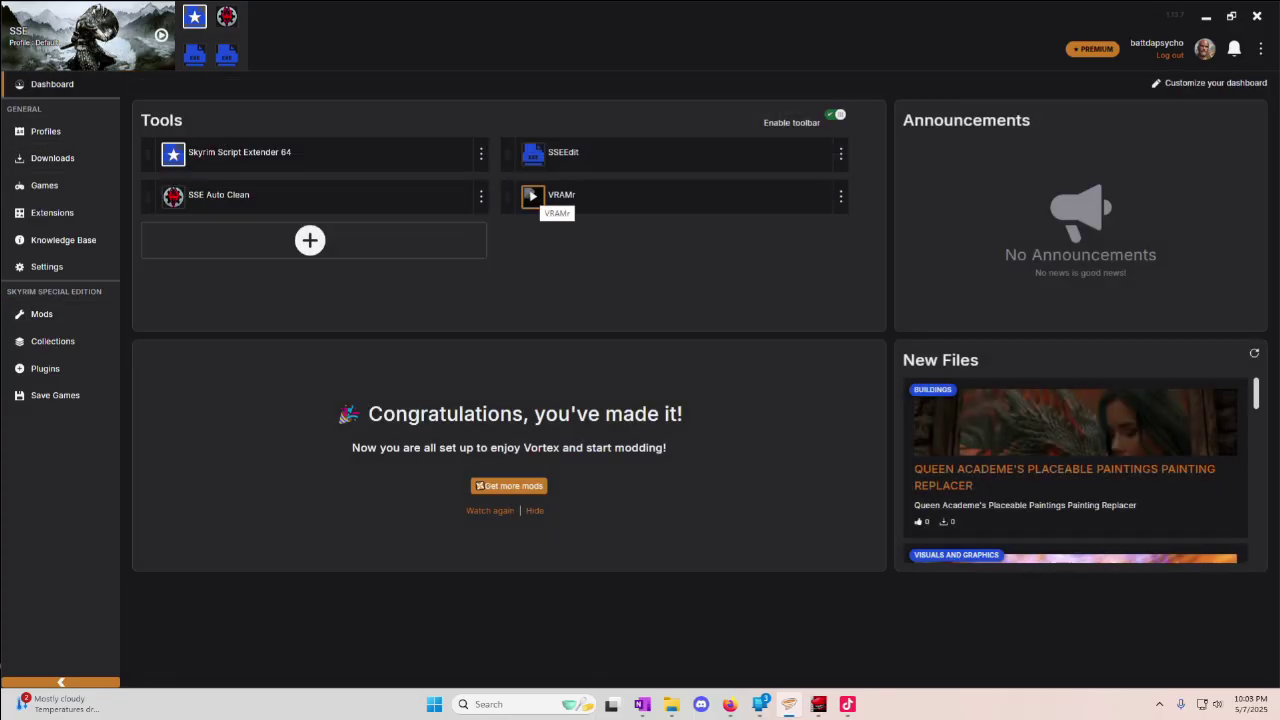
left_click(41, 314)
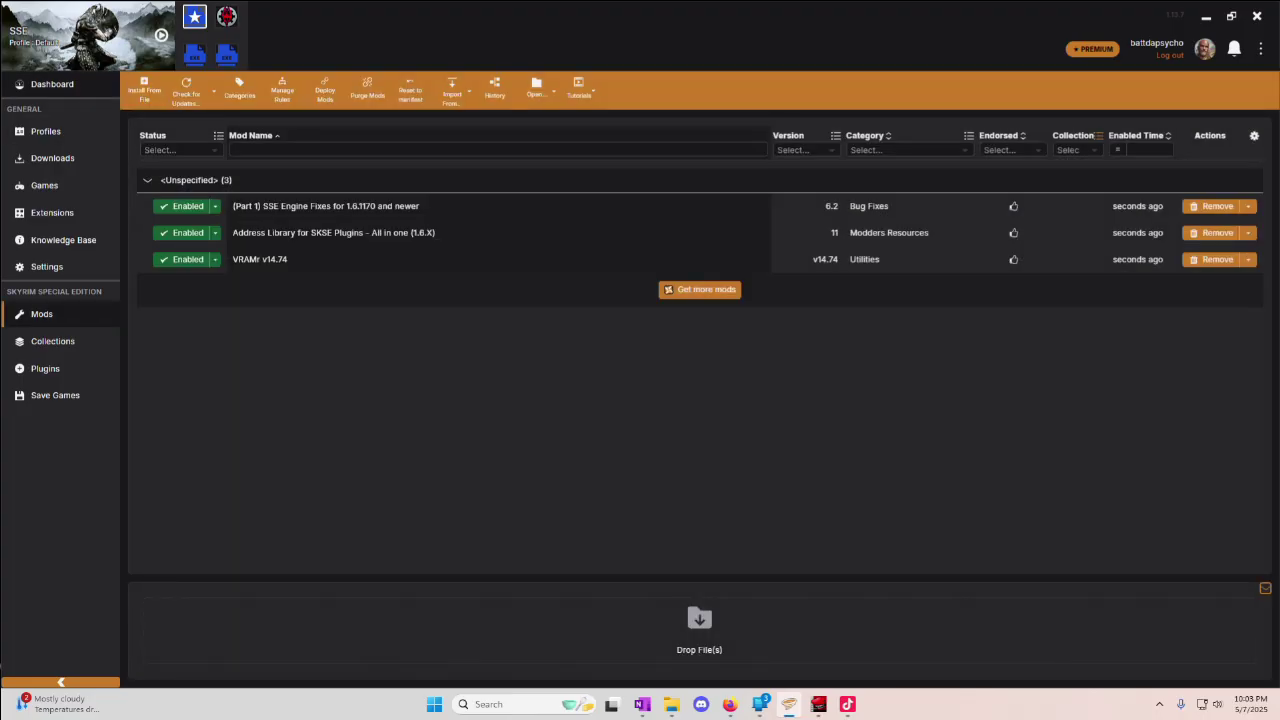
left_click(52, 84)
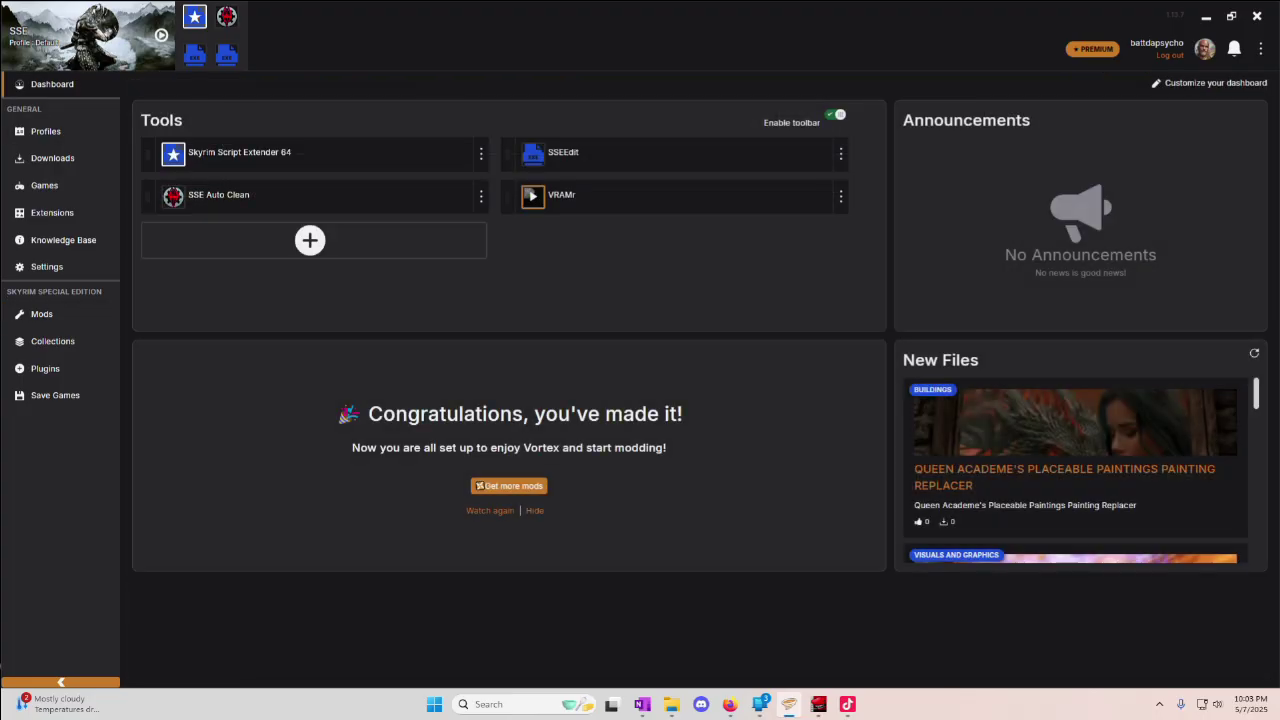
- Launch the VRAMr tool from the dashboard and read through its Interactive User Guide up to the Getting Help & Support page
left_click(532, 195)
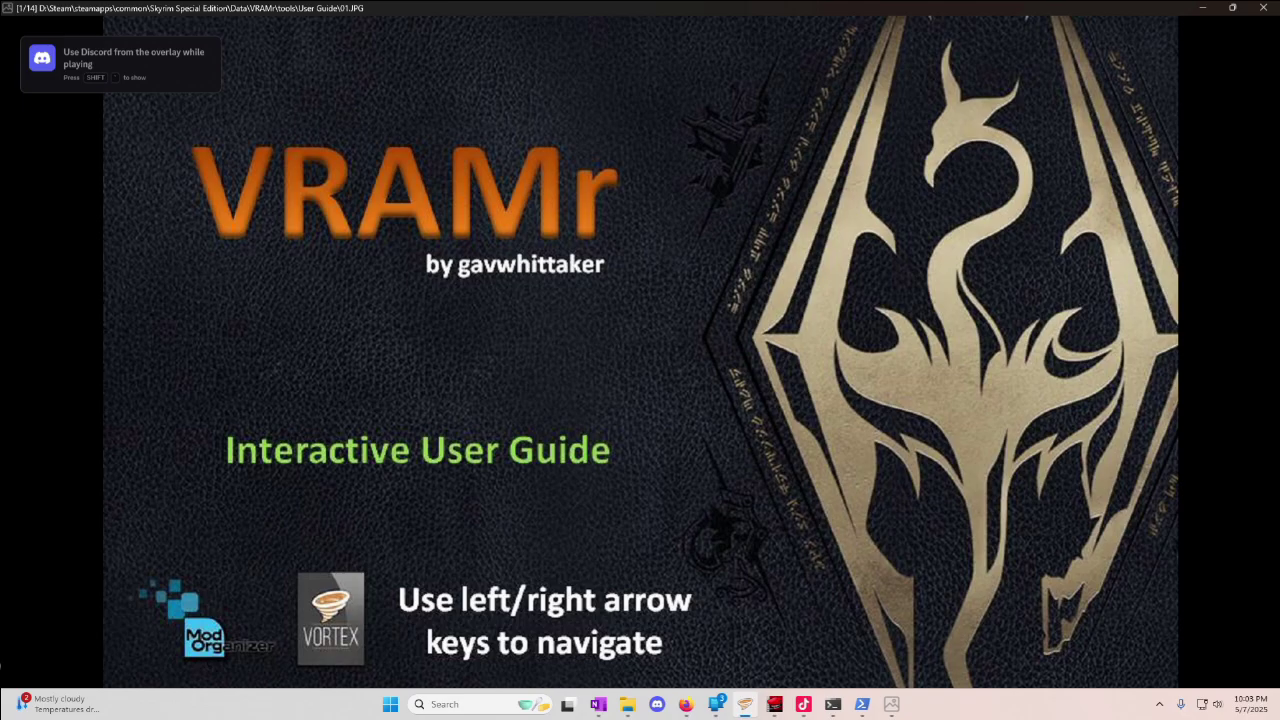
key("Right")
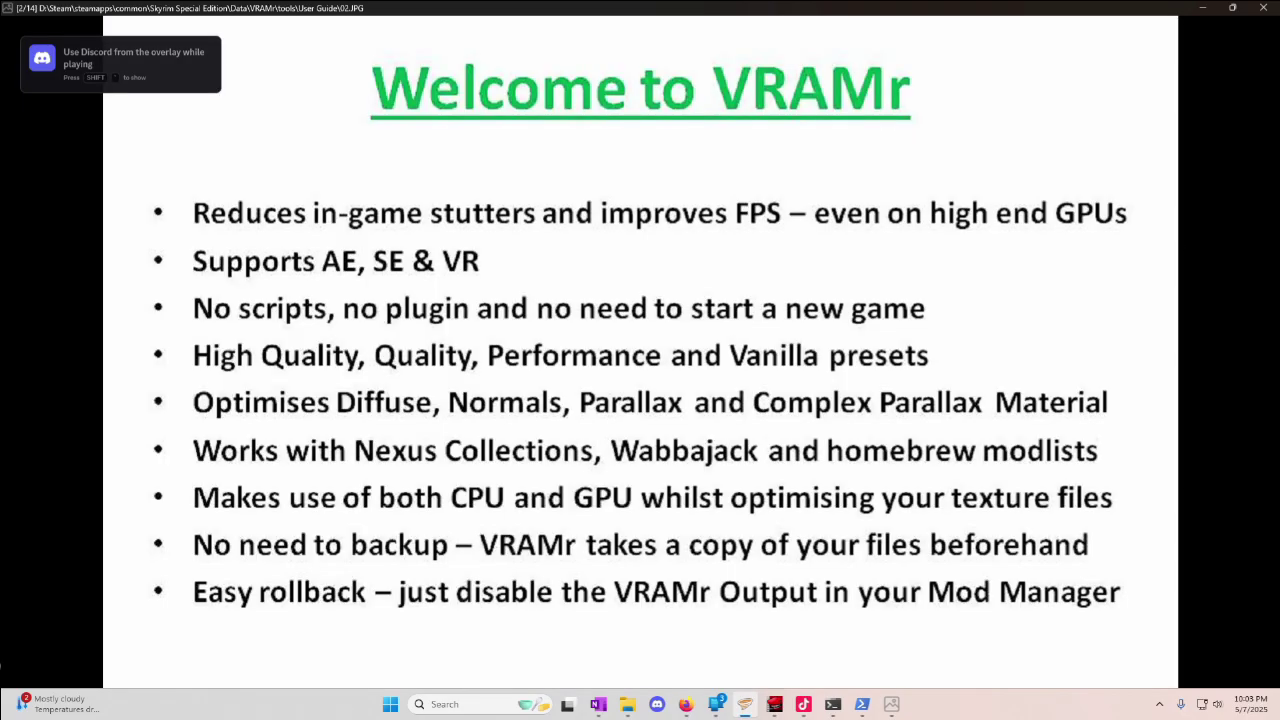
key("Right")
key("Right")
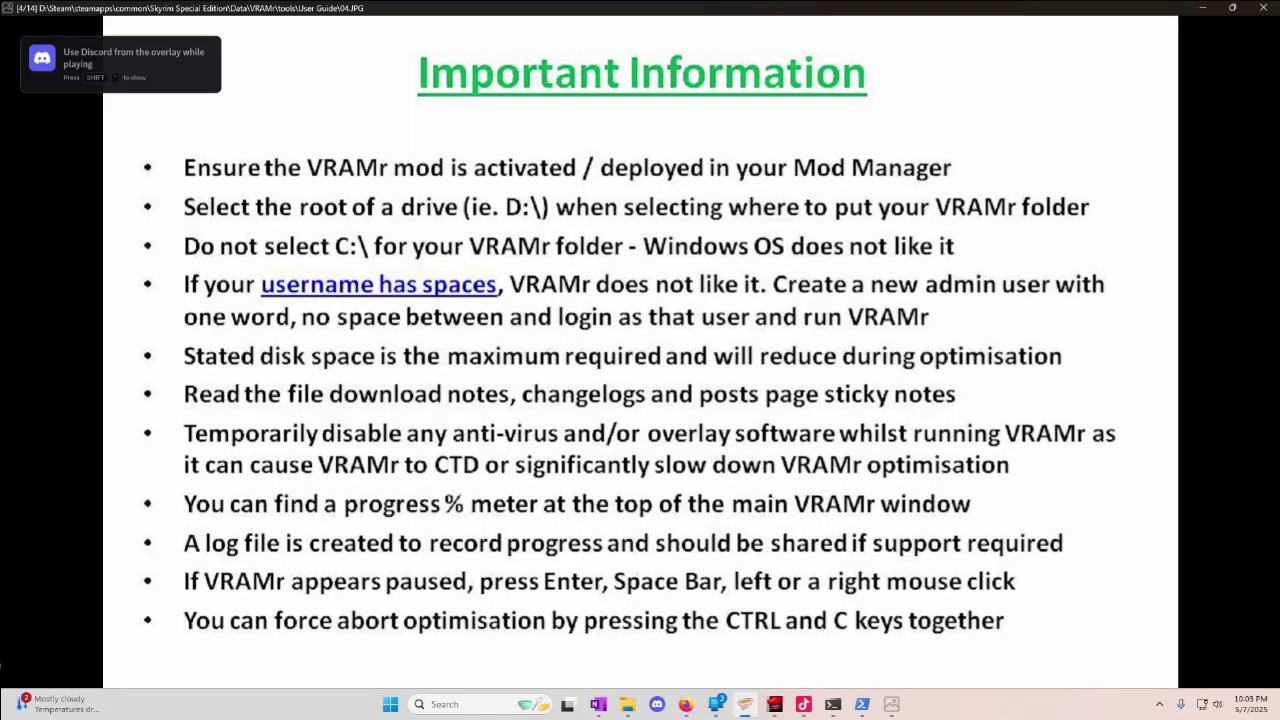
key("Right")
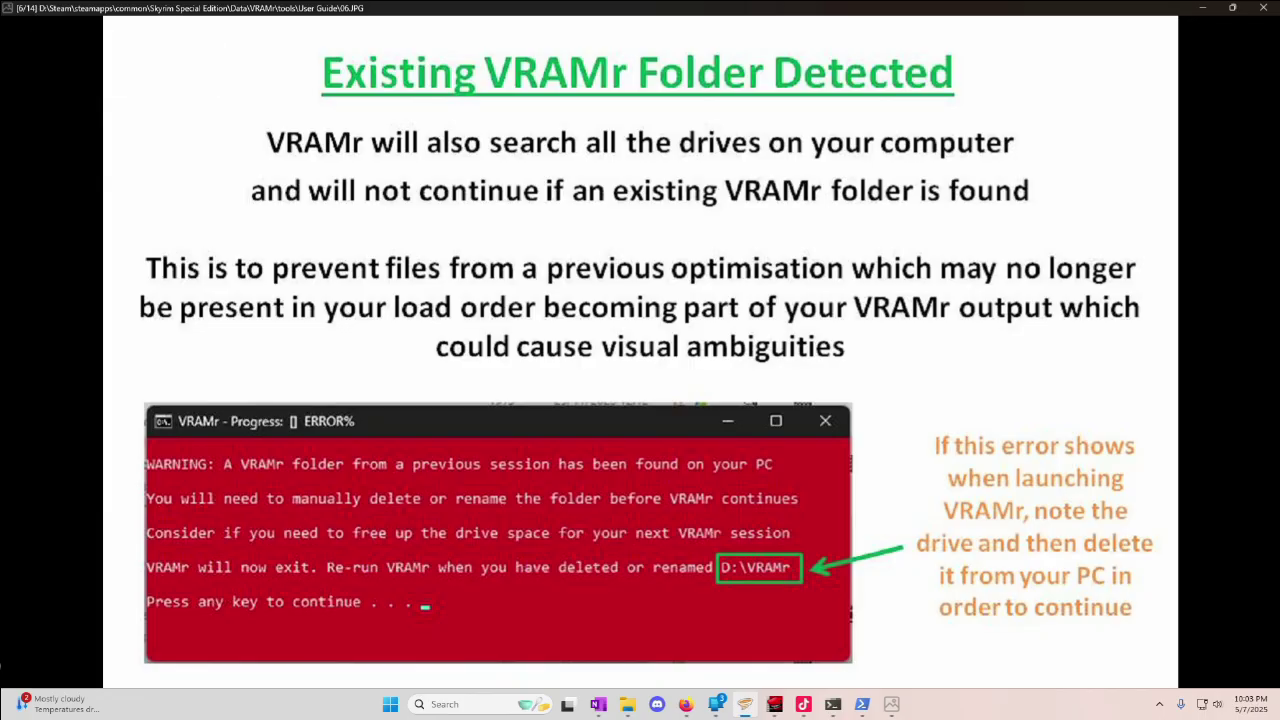
key("Right")
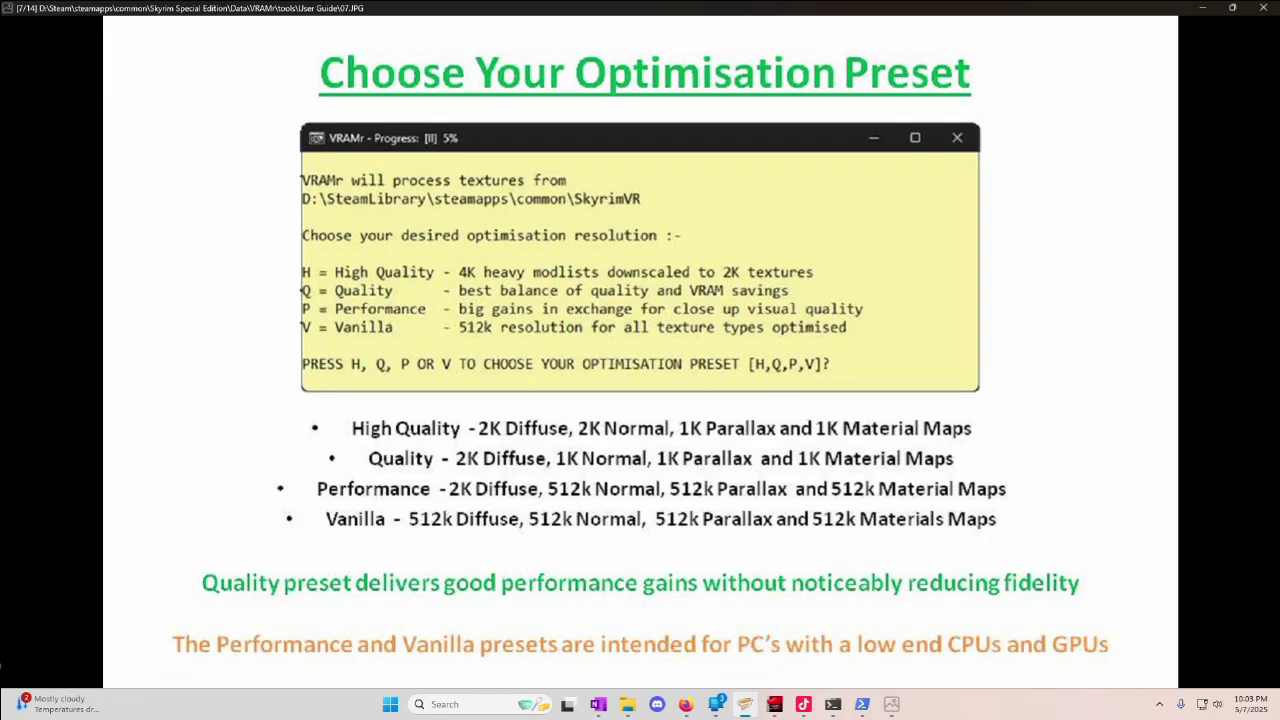
key("Right")
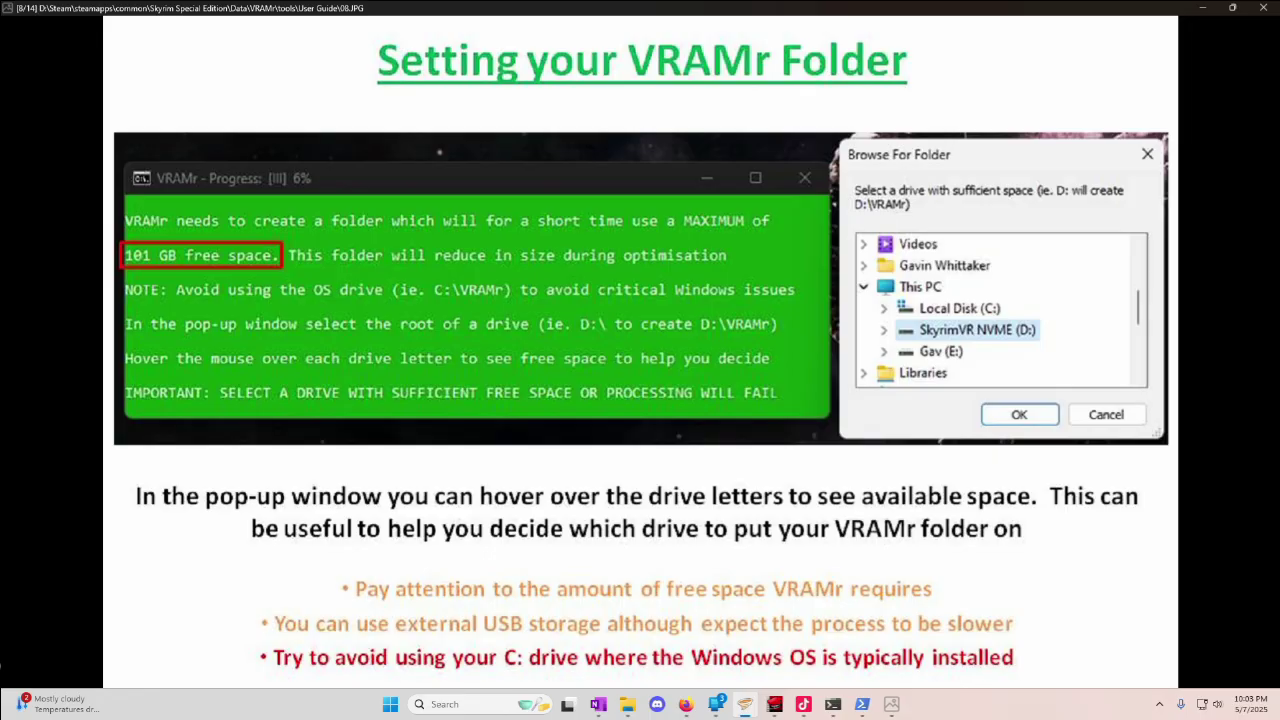
key("Right")
key("Right")
key("Right")
key("Right")
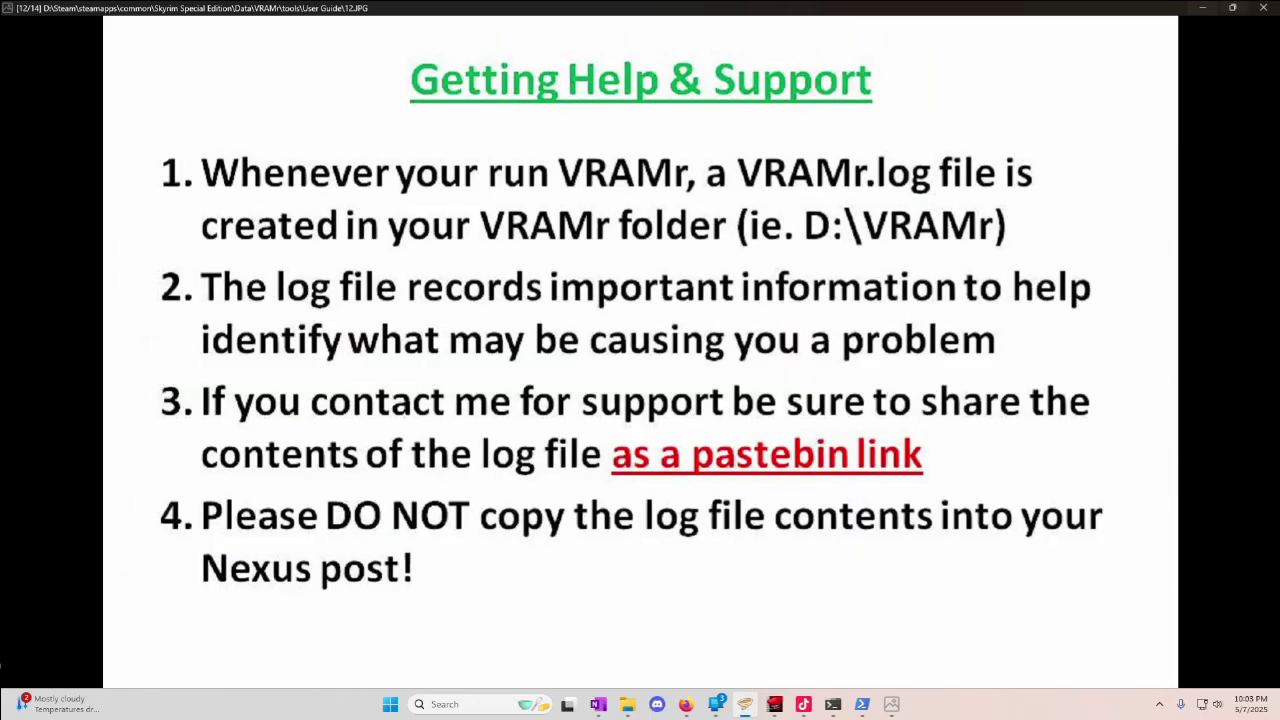
- Shrink the user guide window and choose the High Quality optimisation preset in the VRAMr console
key("super+Down")
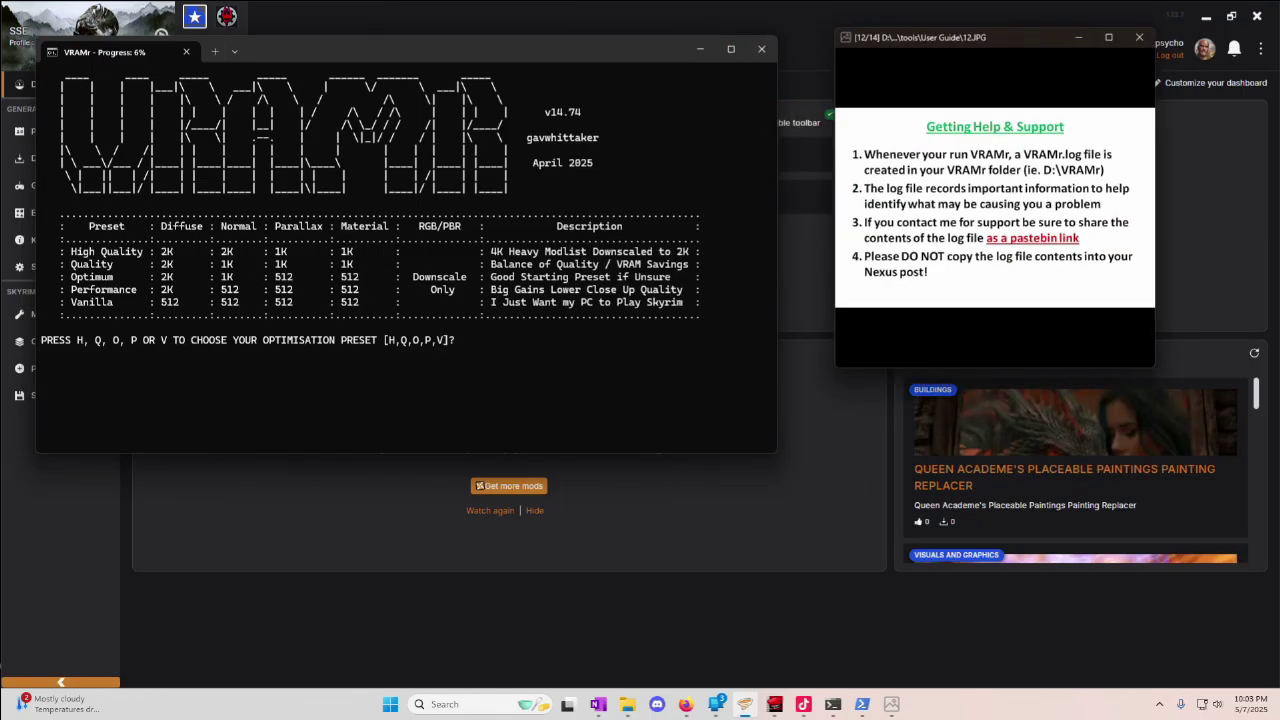
key("alt+Tab")
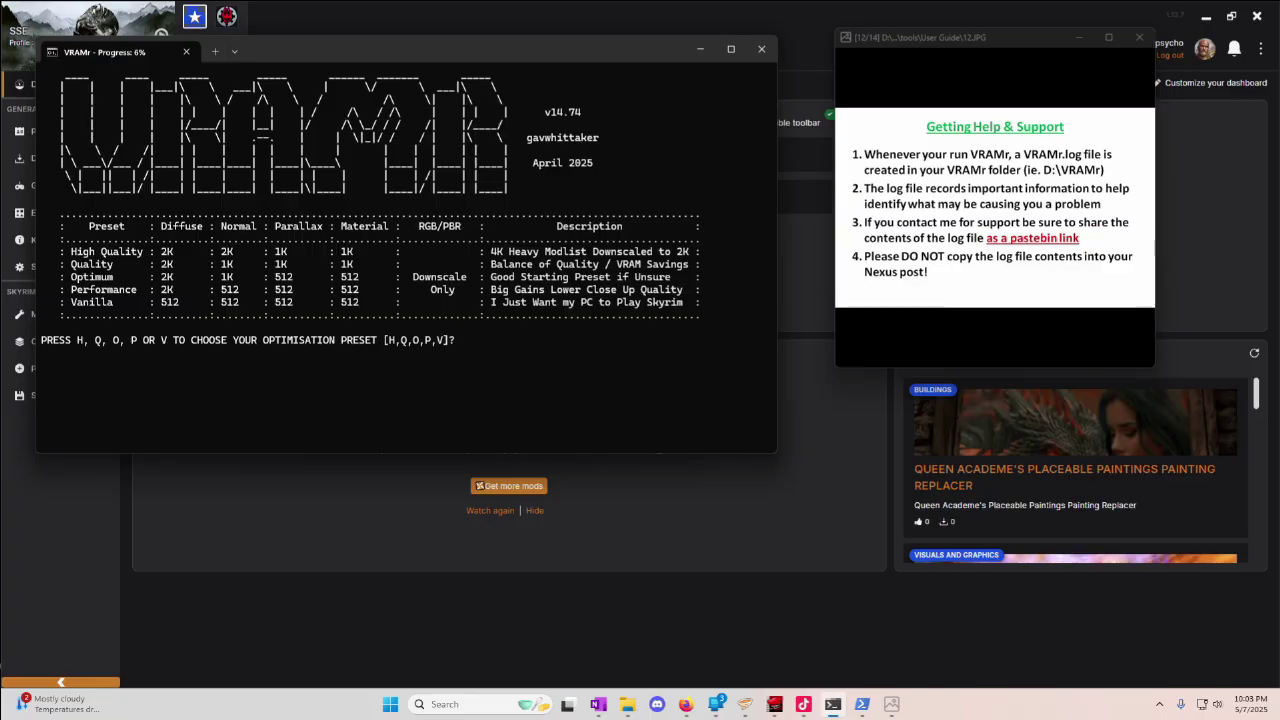
key("h")
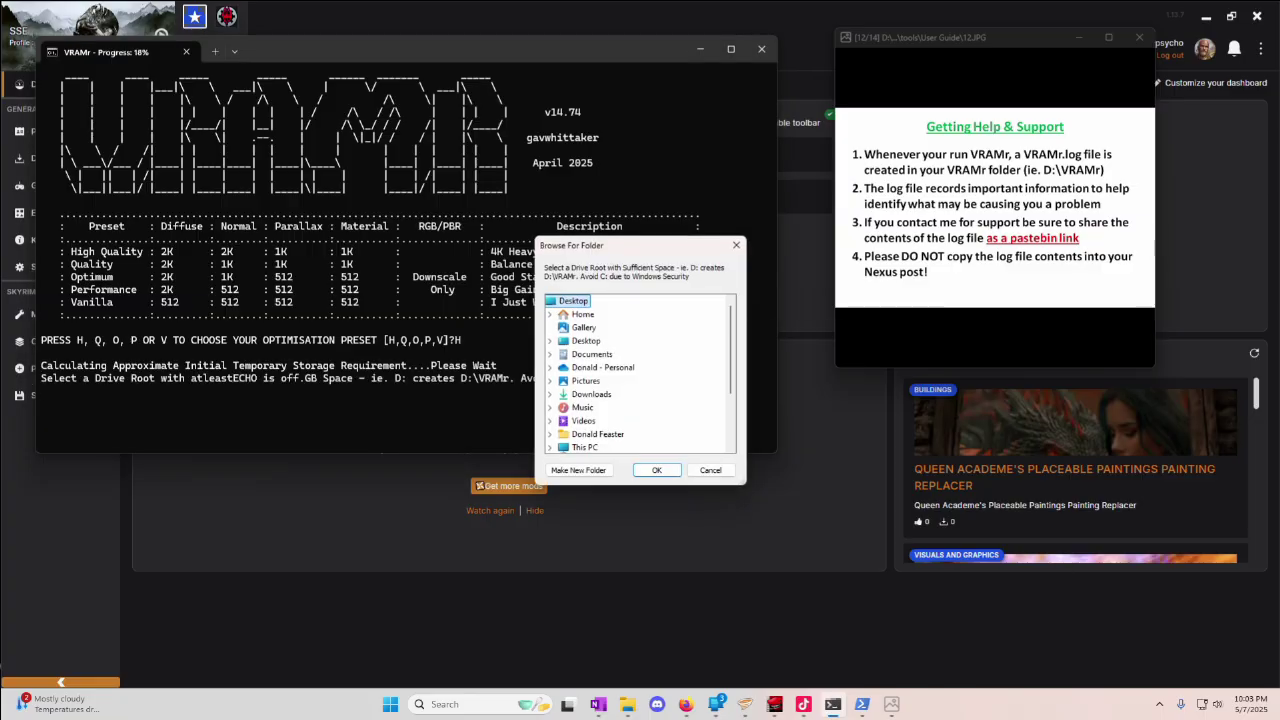
- Choose New Volume (D:) under This PC as the drive root for the VRAMr folder, rechecking the user guide before confirming
scroll(600, 370, "down", 2)
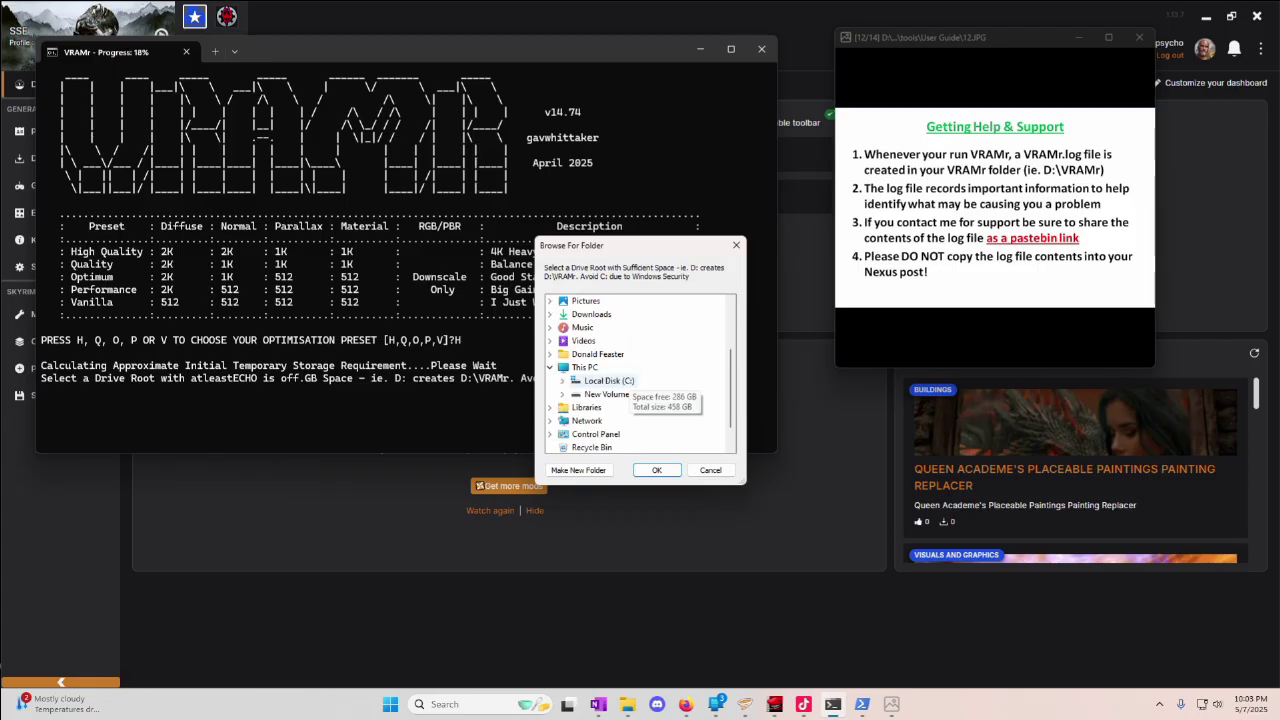
double_click(584, 367)
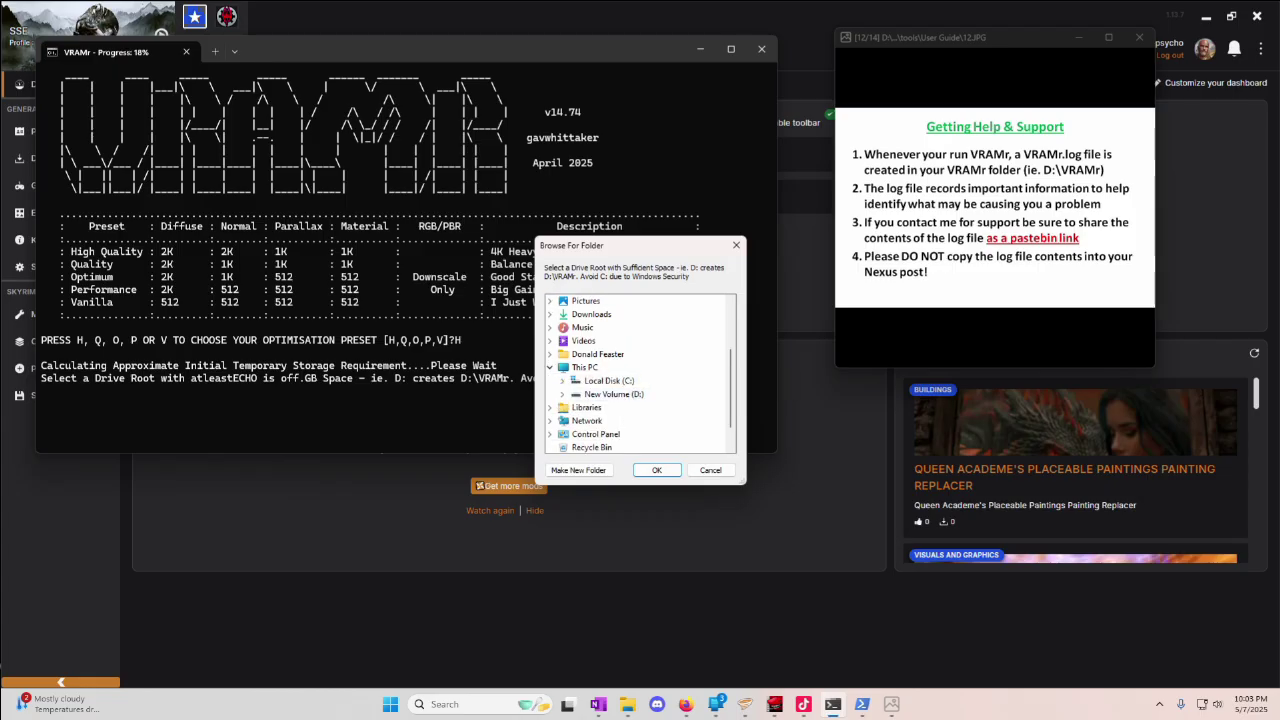
left_click(1153, 264)
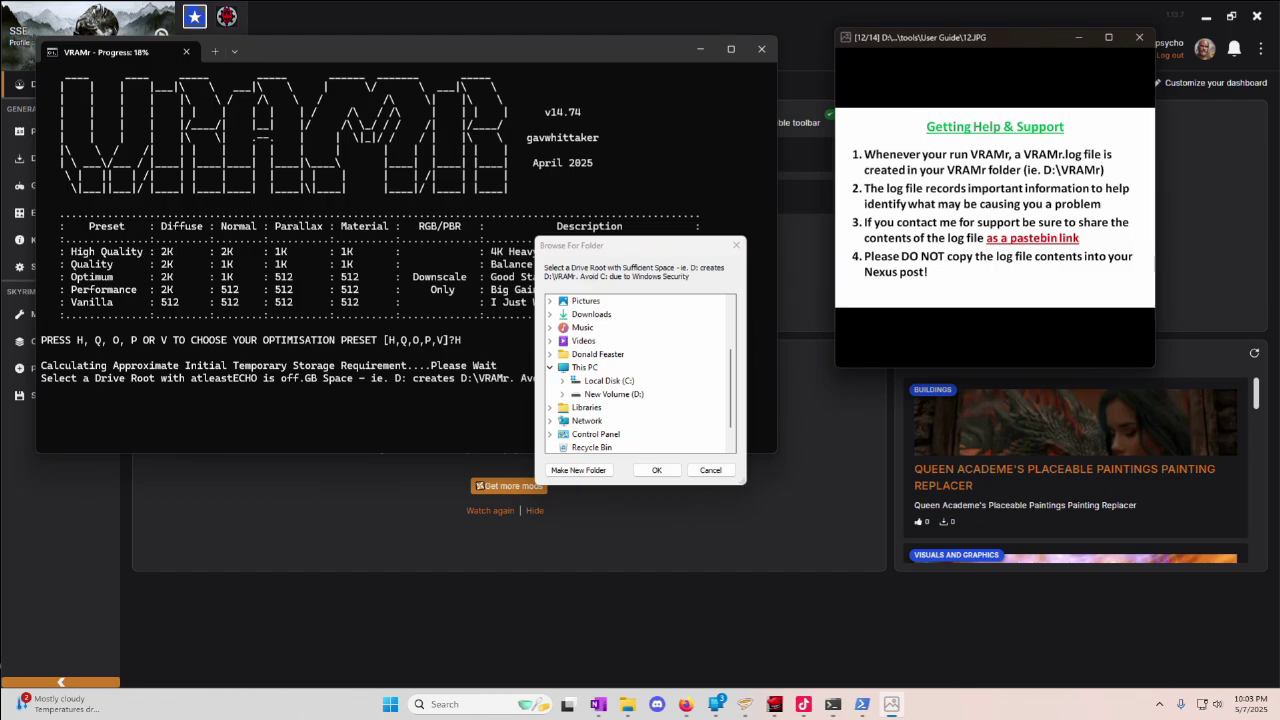
scroll(1153, 264, "down", 2)
scroll(1153, 264, "up", 5)
key("Left")
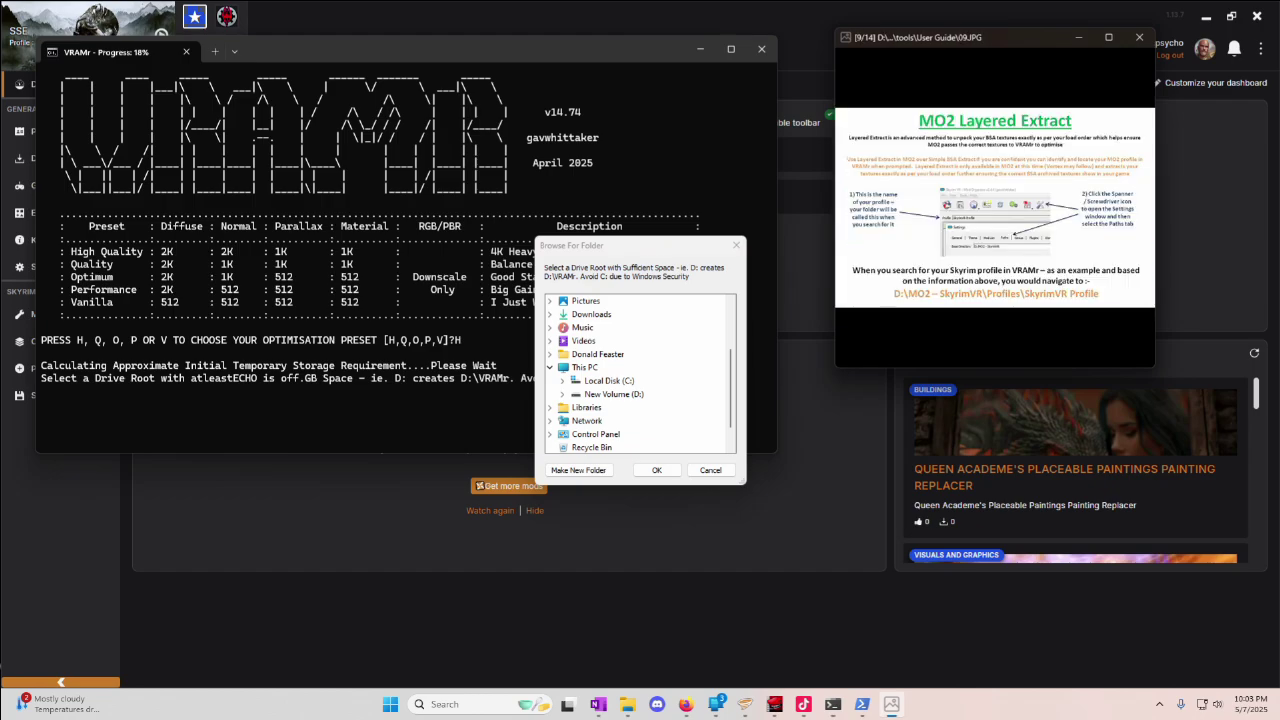
key("alt+Tab")
left_click(614, 394)
key("Right")
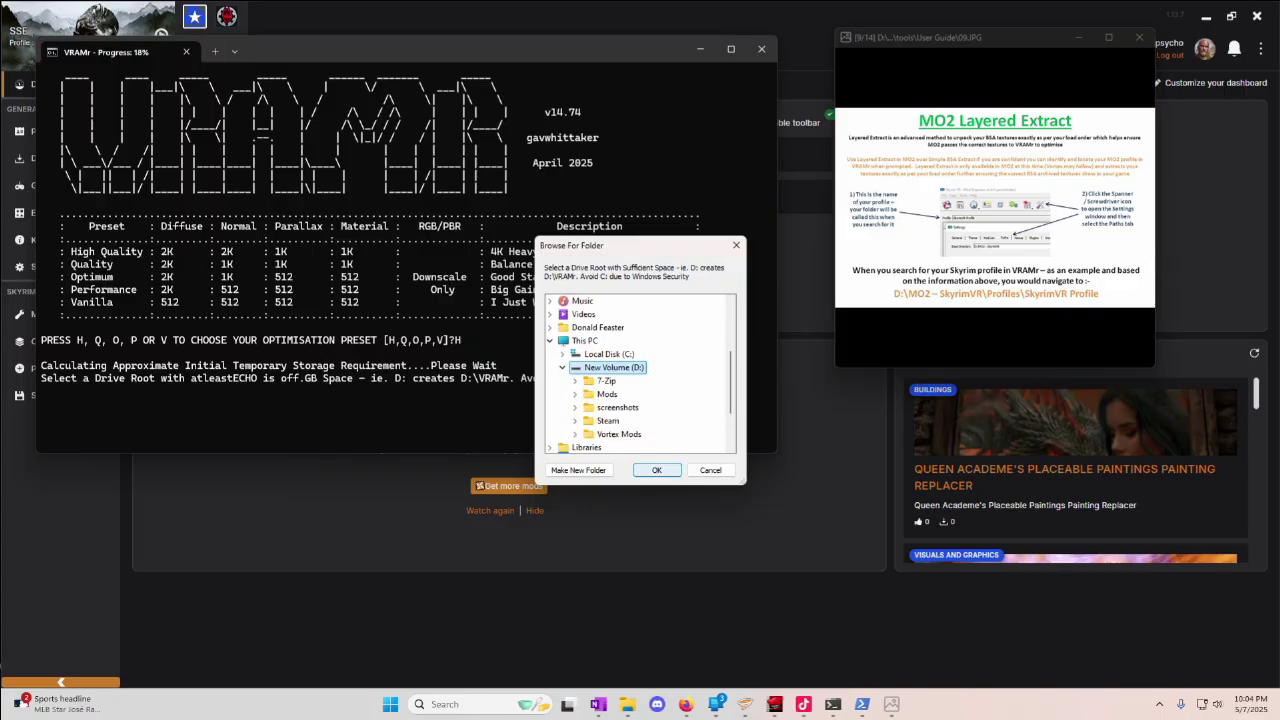
key("Return")
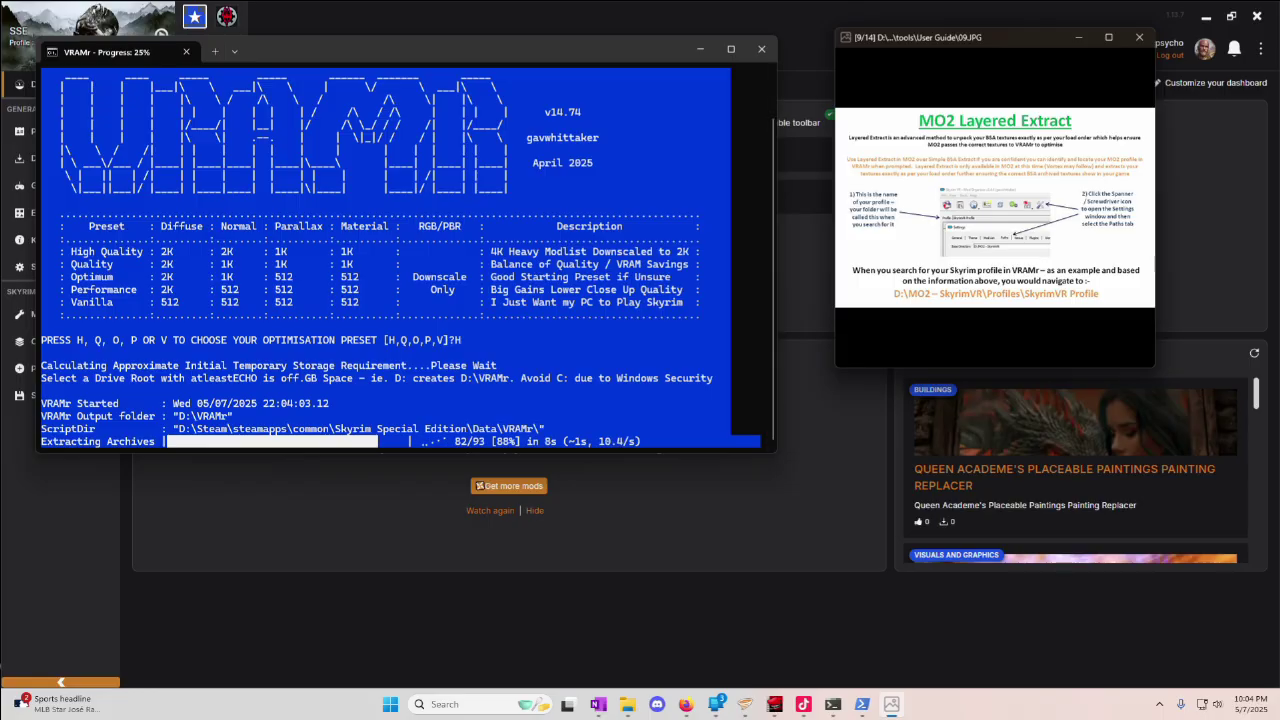
- Page back through the user guide to the notice about how long VRAMr can take
key("Left")
key("Left")
key("Left")
key("Left")
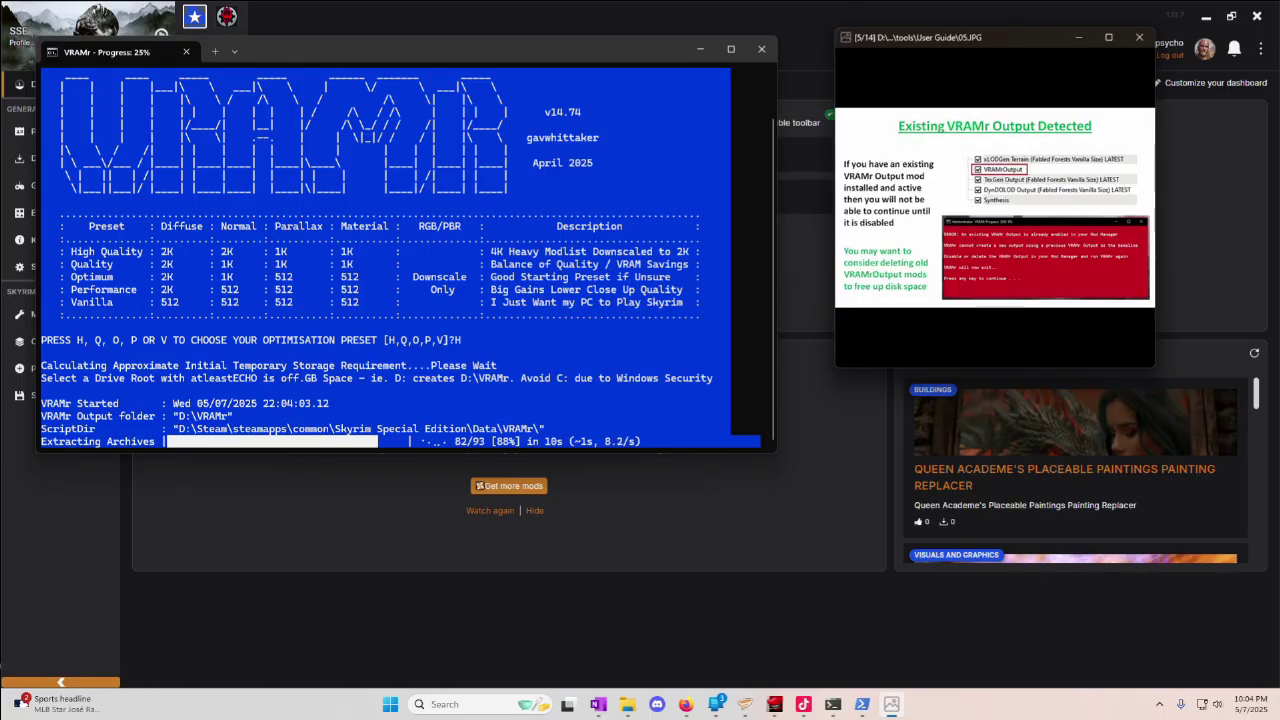
key("Left")
key("Left")
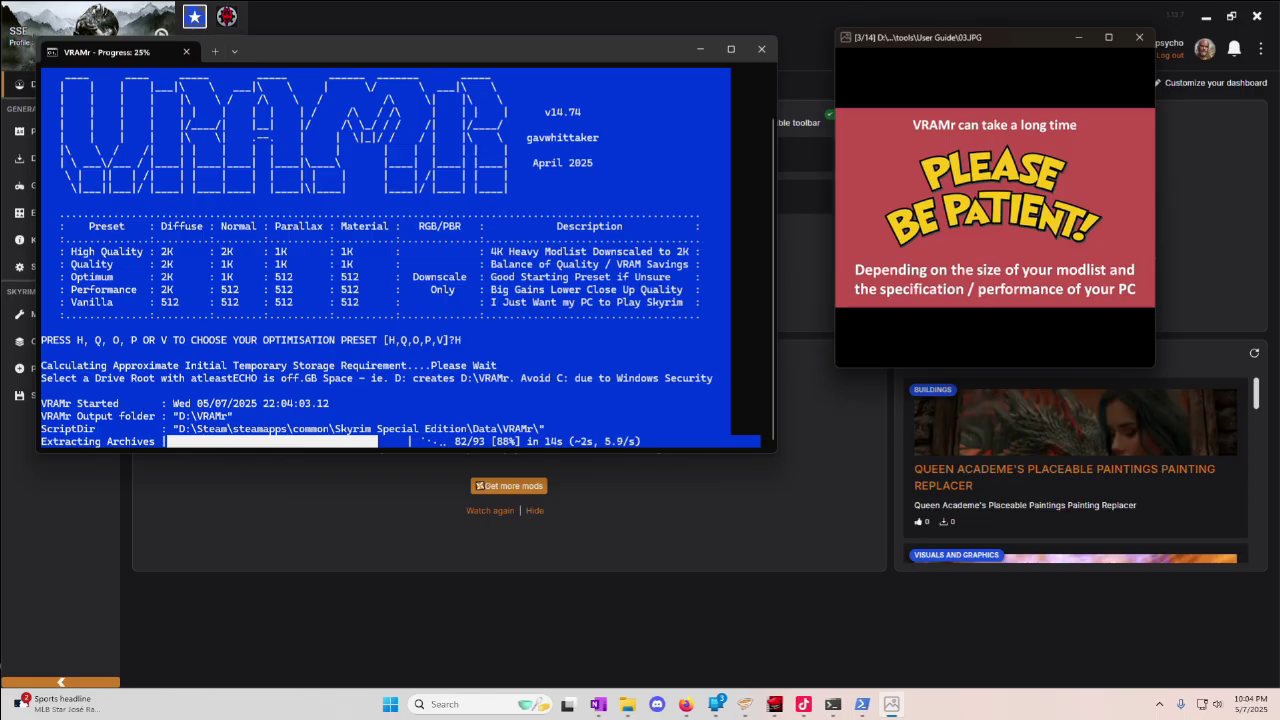
- Show the Skyrim Special Edition mod list, and dismiss the VRAMr console once the optimisation has finished
left_click(20, 314)
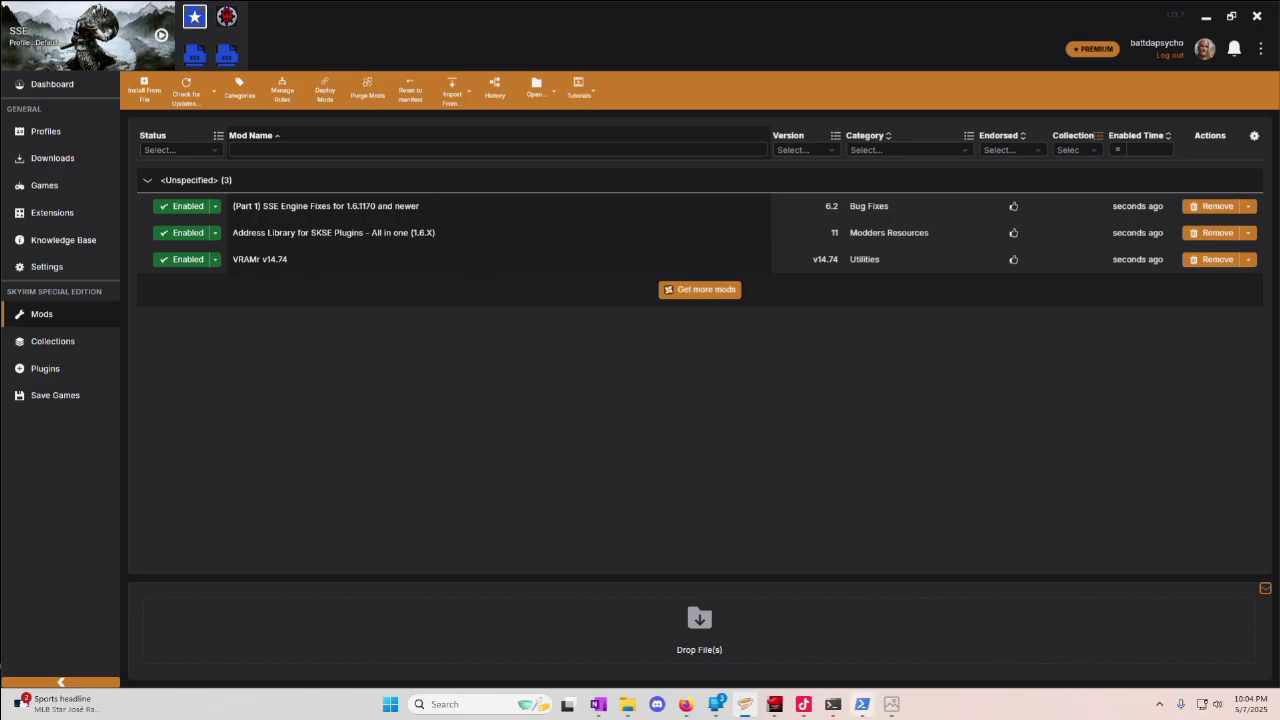
left_click(868, 632)
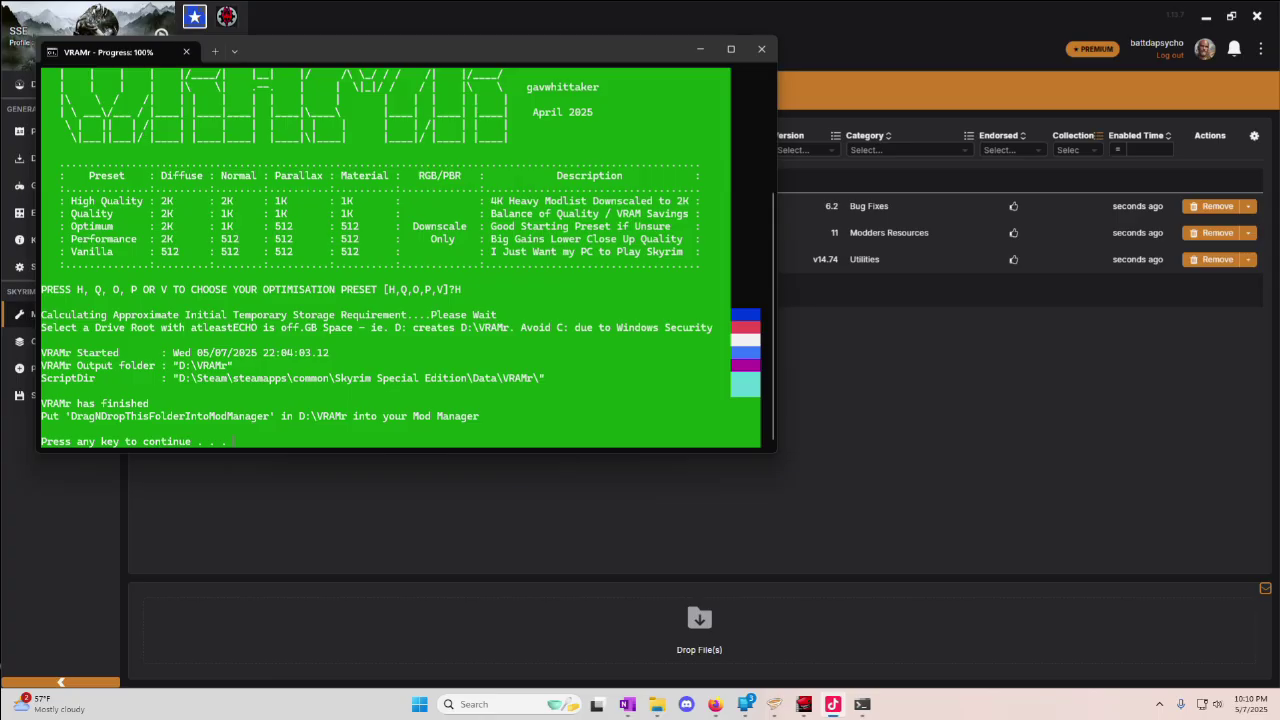
left_click_drag(53, 403, 376, 441)
left_click(376, 441)
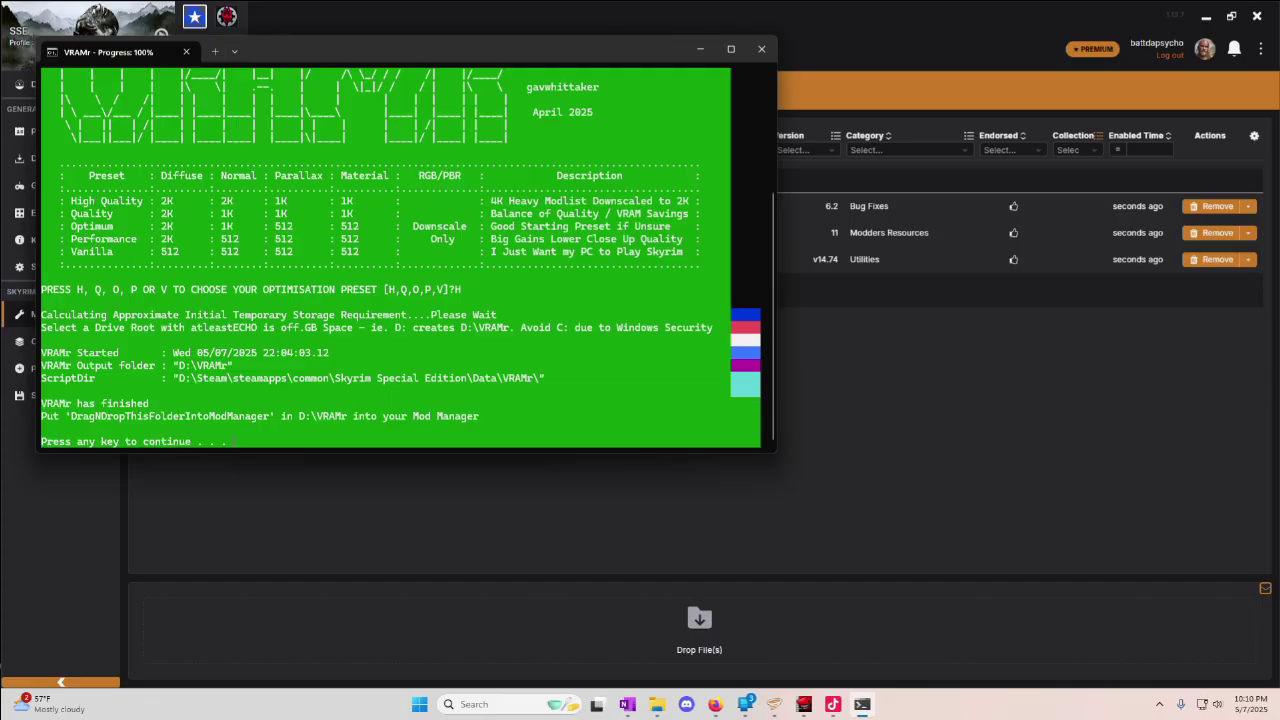
key("Return")
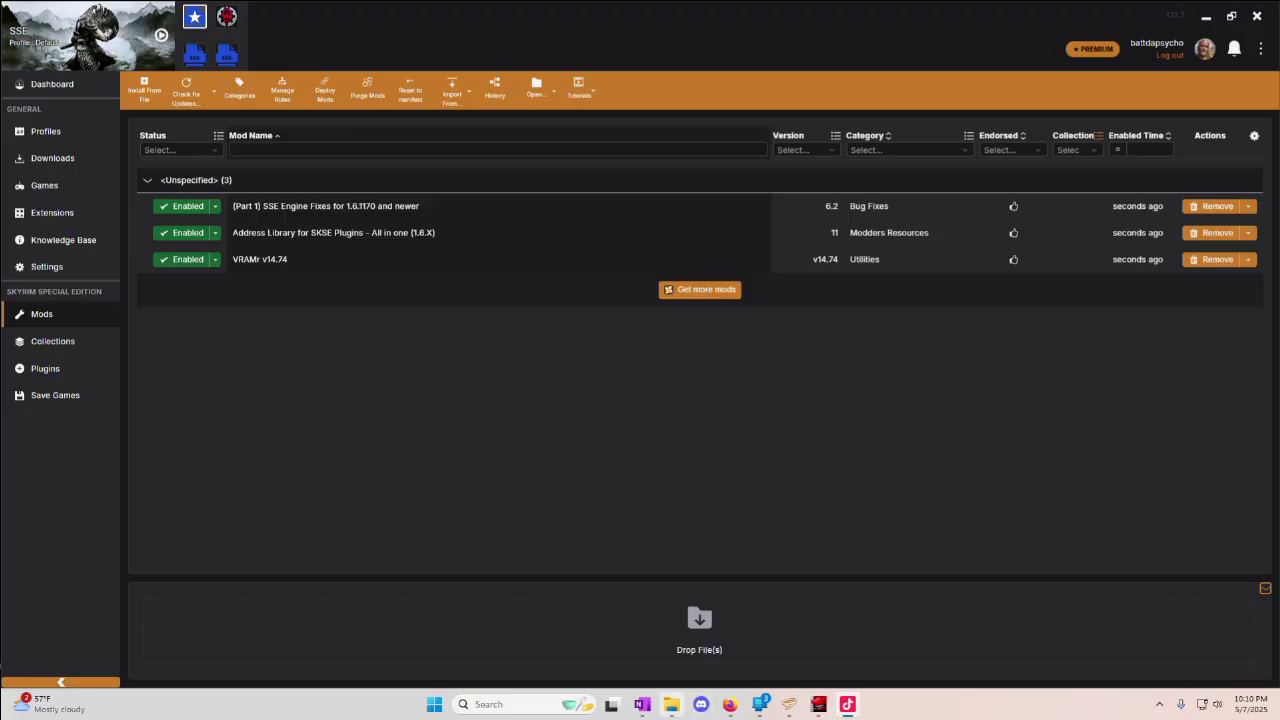
- Try to add the VRAMr folder from New Volume (D:) to the mod list's file drop area, and return to the dashboard
left_click(671, 704)
left_click(598, 330)
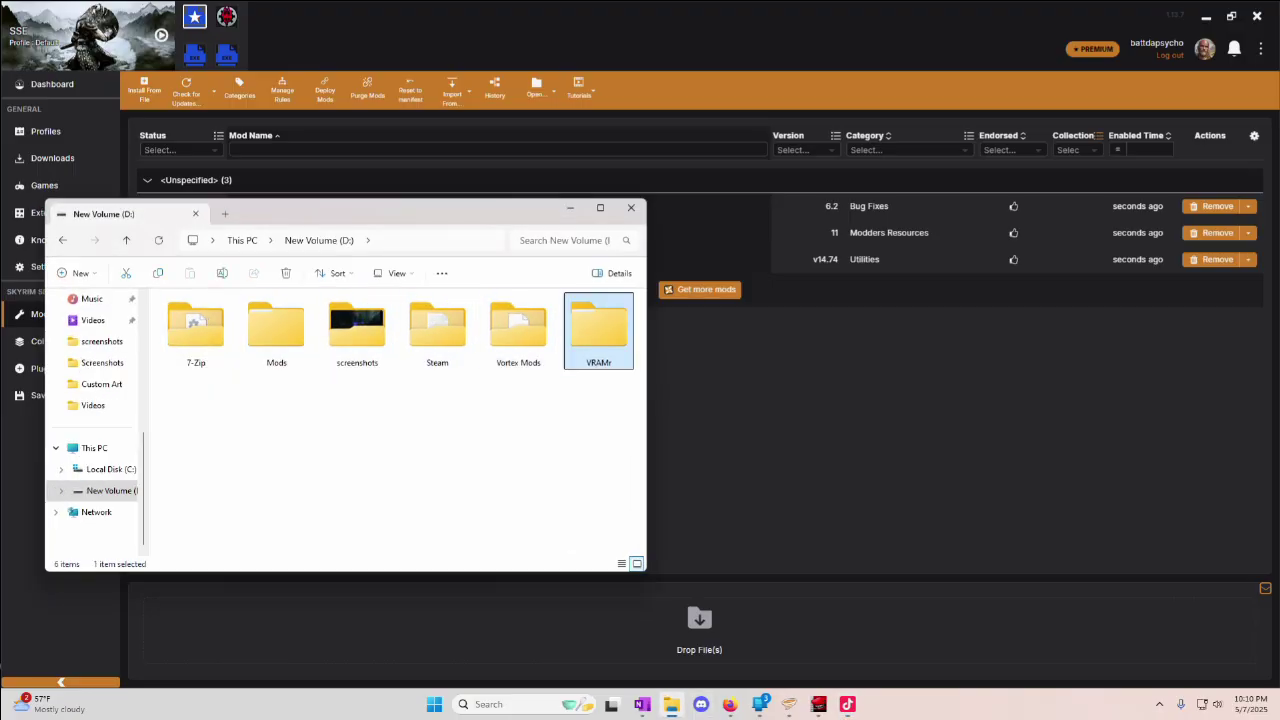
left_click_drag(400, 213, 516, 116)
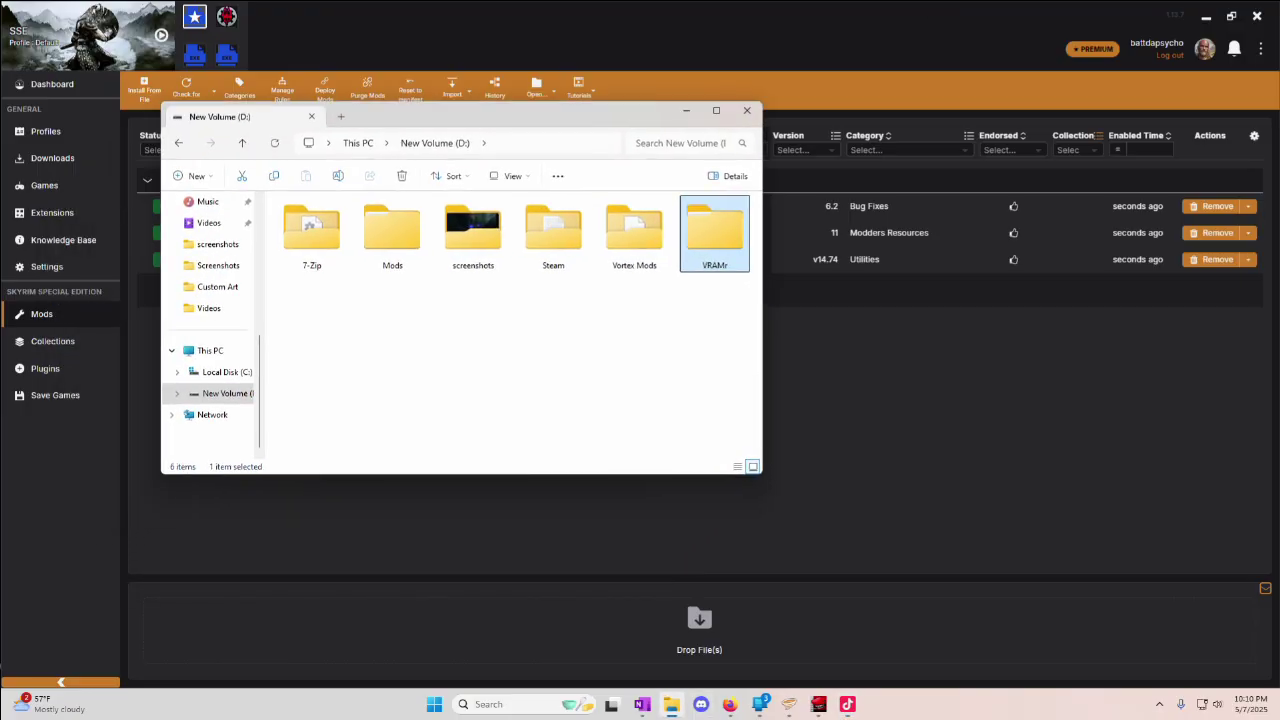
left_click_drag(714, 235, 695, 630)
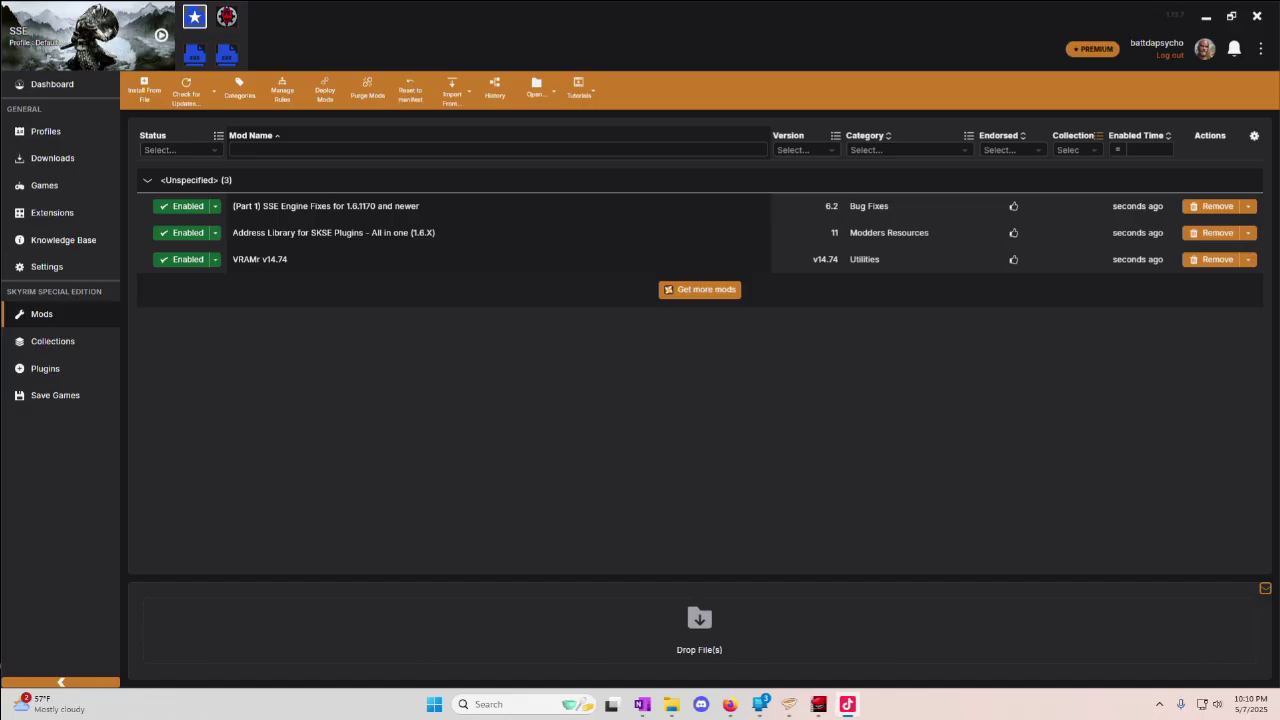
left_click(52, 84)
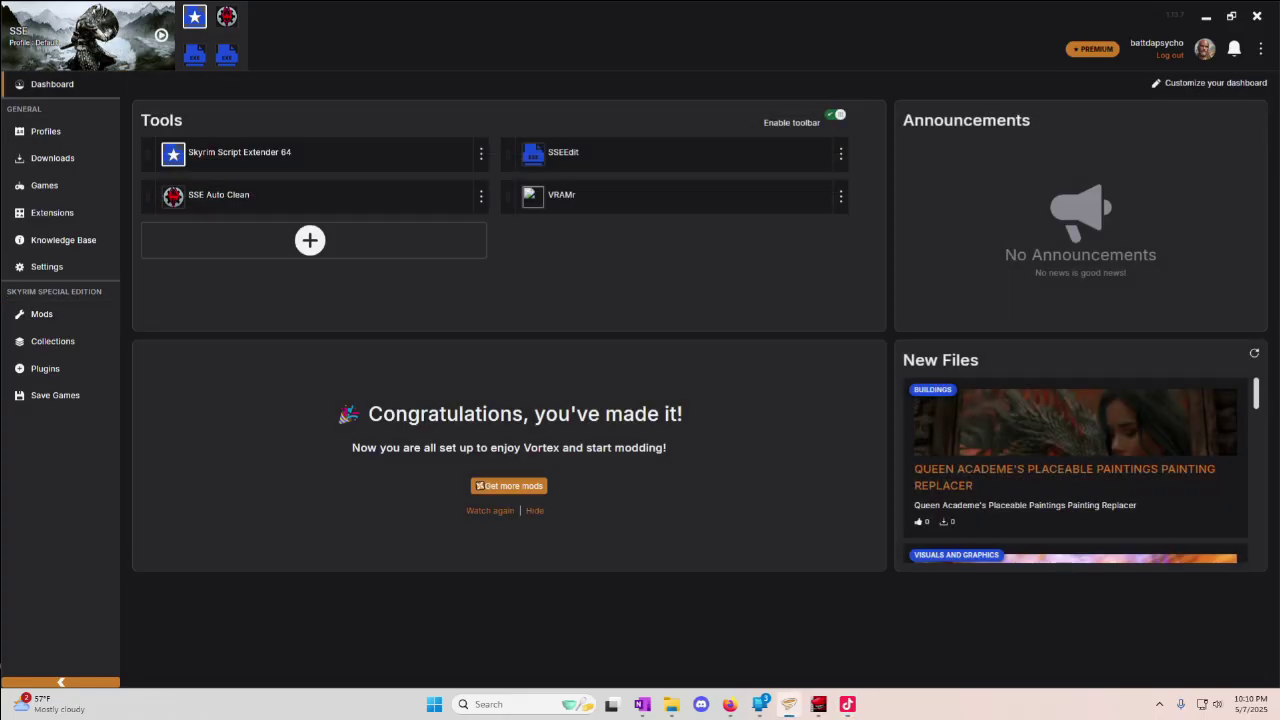